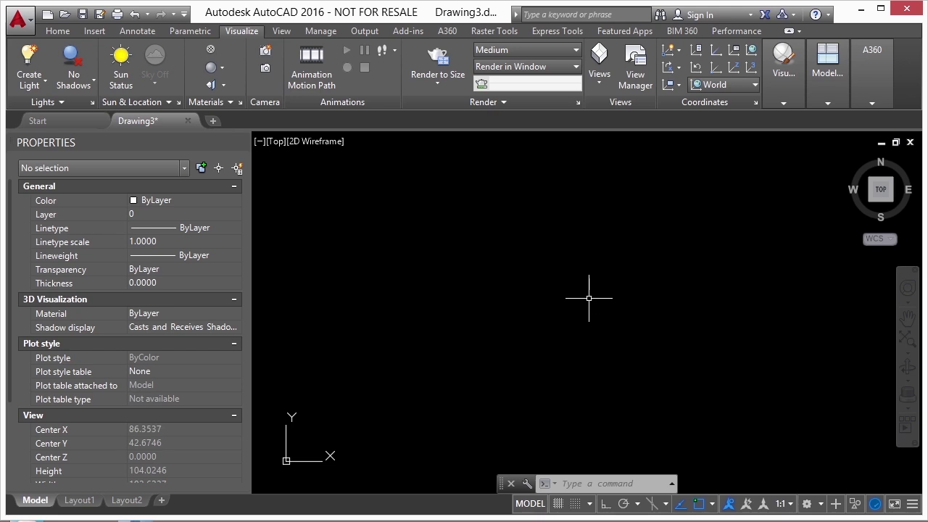
type("l")
key("Return")
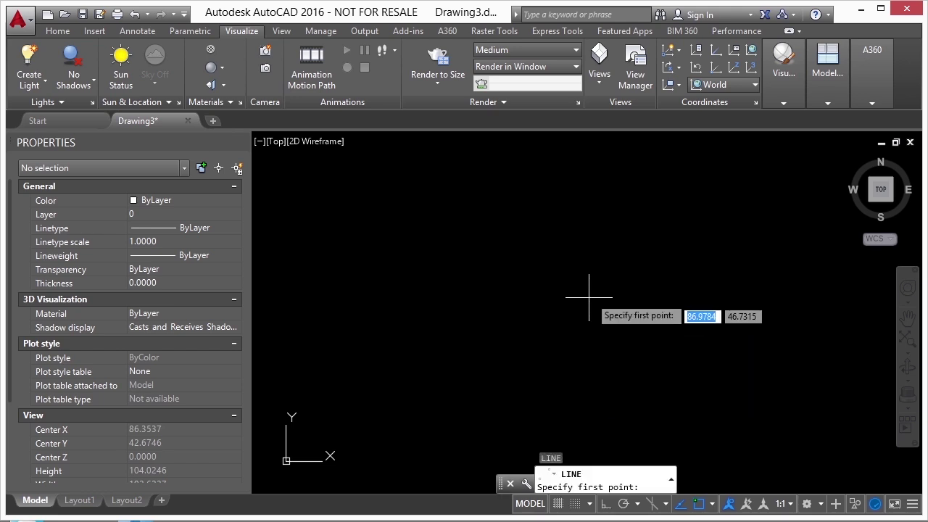
left_click(518, 298)
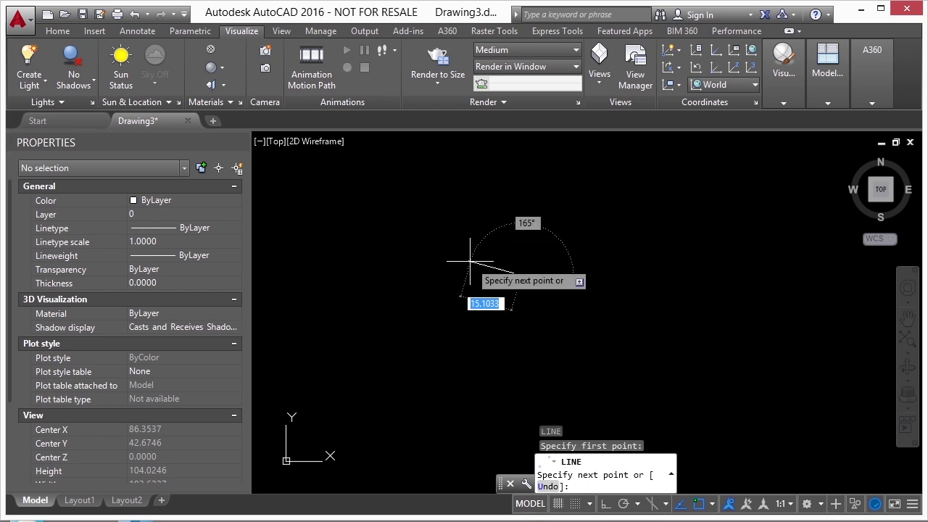
key("Escape")
Draw a line from the origin 0,0 about 89 units long at about 38°.
key("Return")
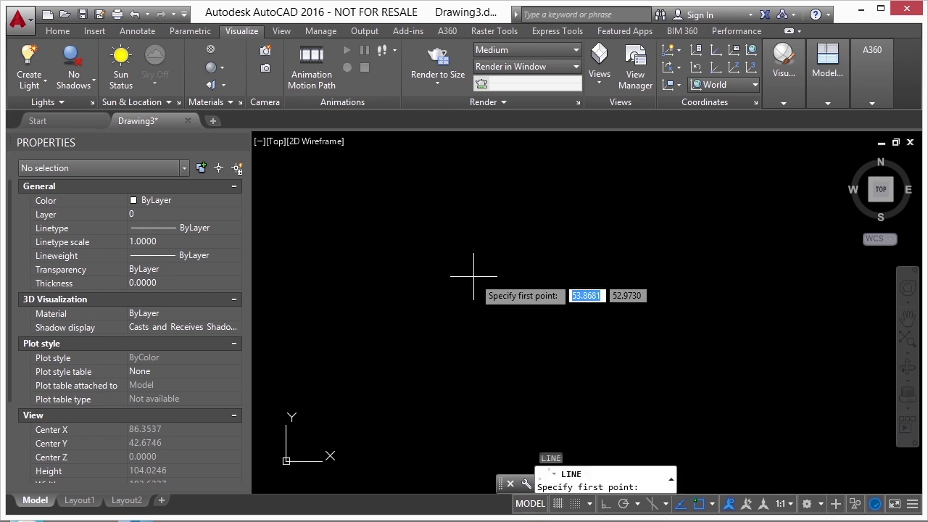
type("0,0")
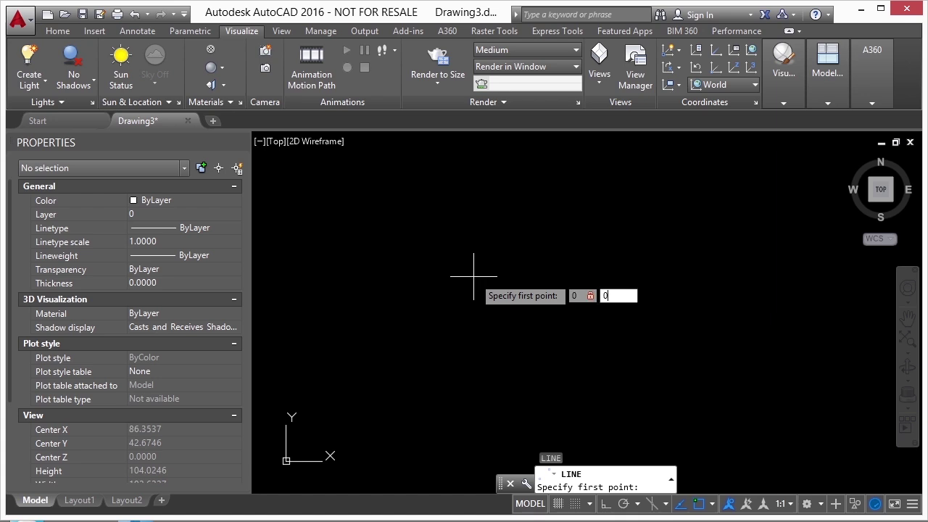
key("Return")
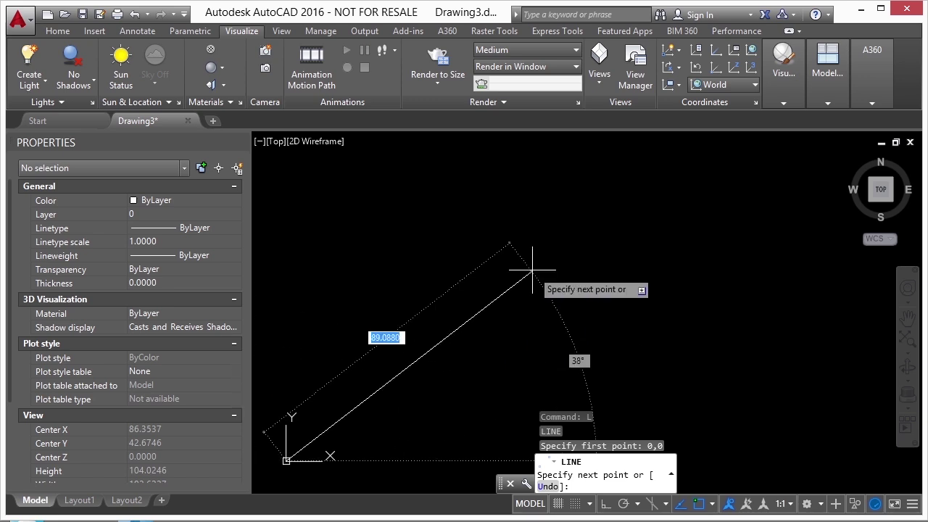
left_click(533, 270)
key("Return")
Erase the diagonal line that starts at the origin.
type("e")
key("Return")
left_click(586, 283)
left_click(458, 279)
key("Return")
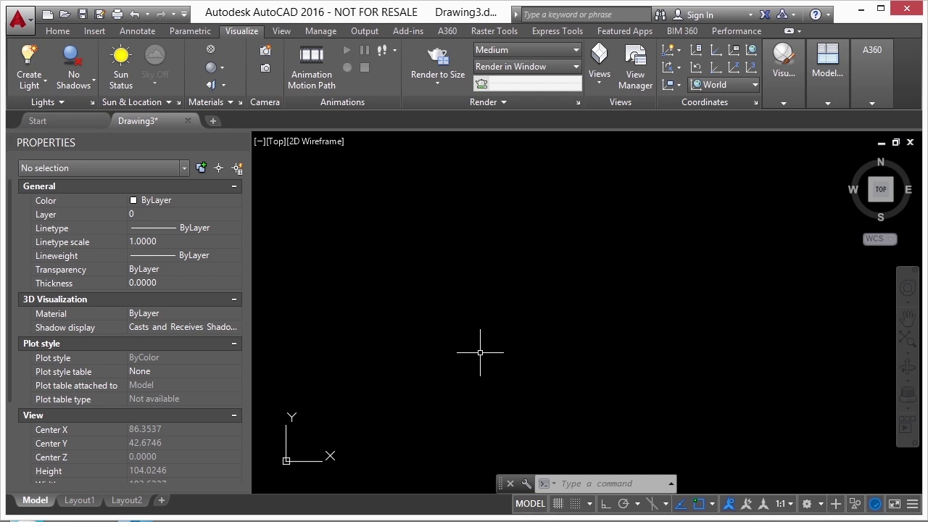
Draw a closed, slanted quadrilateral from four freehand line segments, starting at about 50.5, 74.6.
left_click(57, 31)
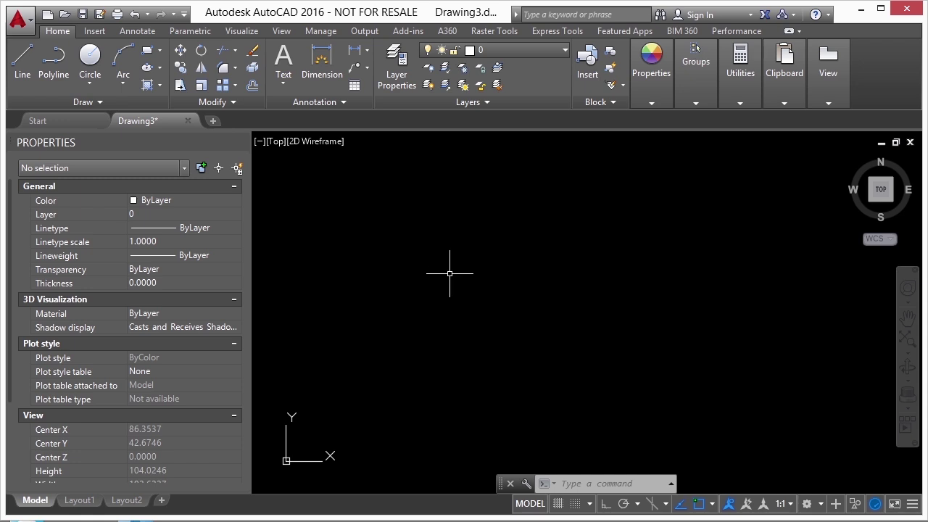
type("l")
key("Return")
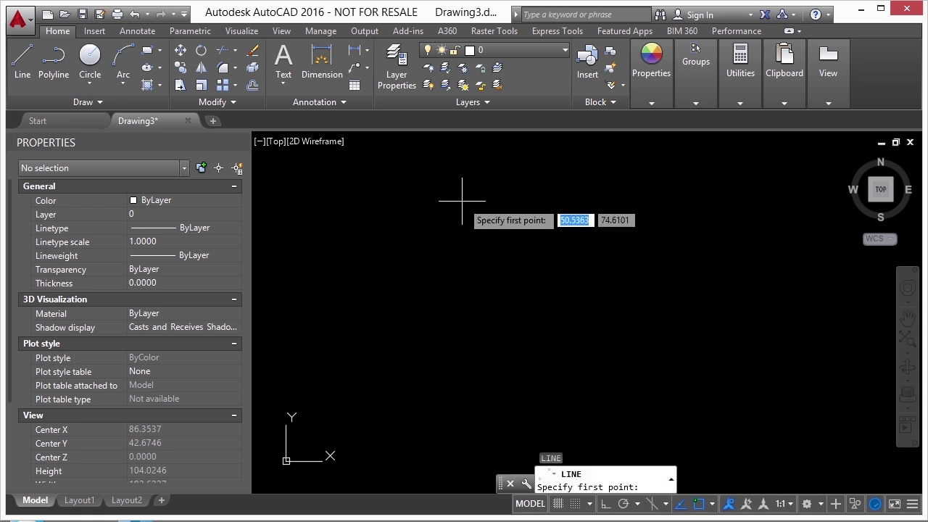
left_click(462, 201)
left_click(401, 345)
left_click(509, 392)
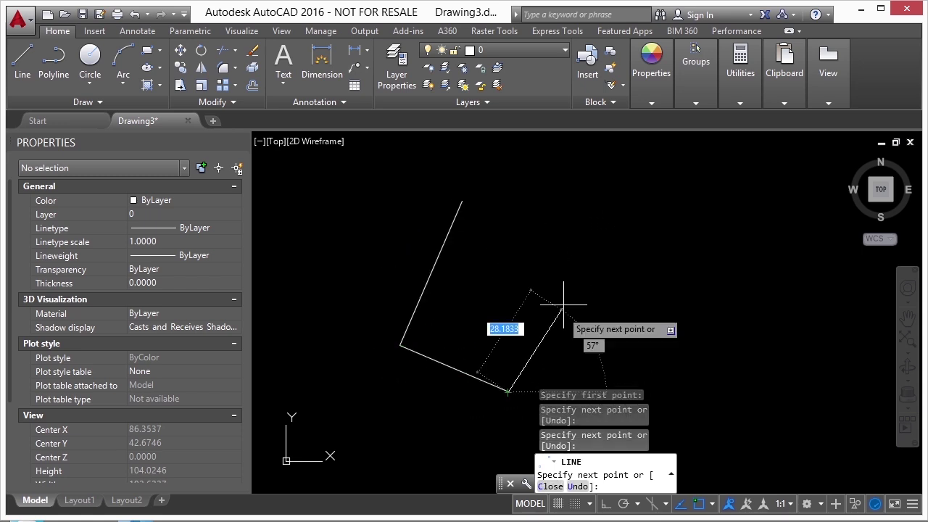
left_click(599, 182)
left_click(462, 200)
key("Return")
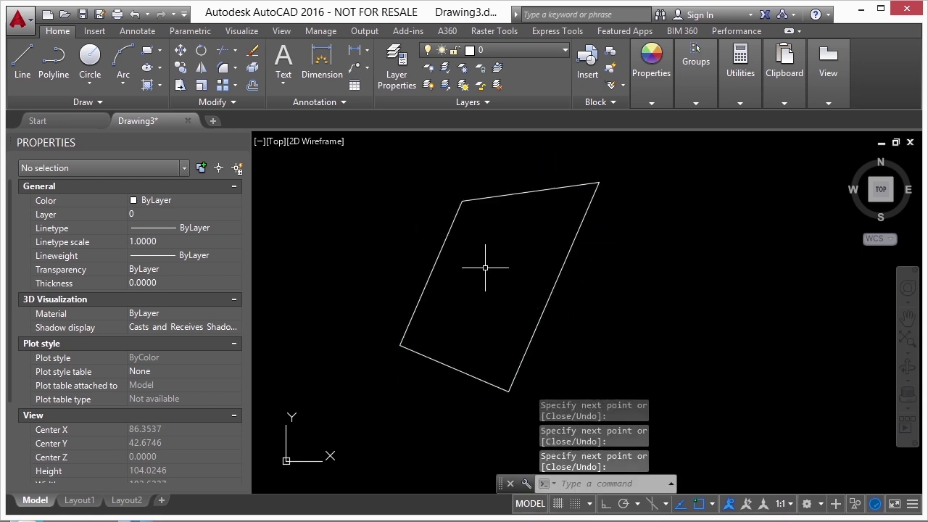
Turn Ortho mode on and draw a vertical line crossing the quadrilateral's upper edge.
scroll(507, 270, "down", 2)
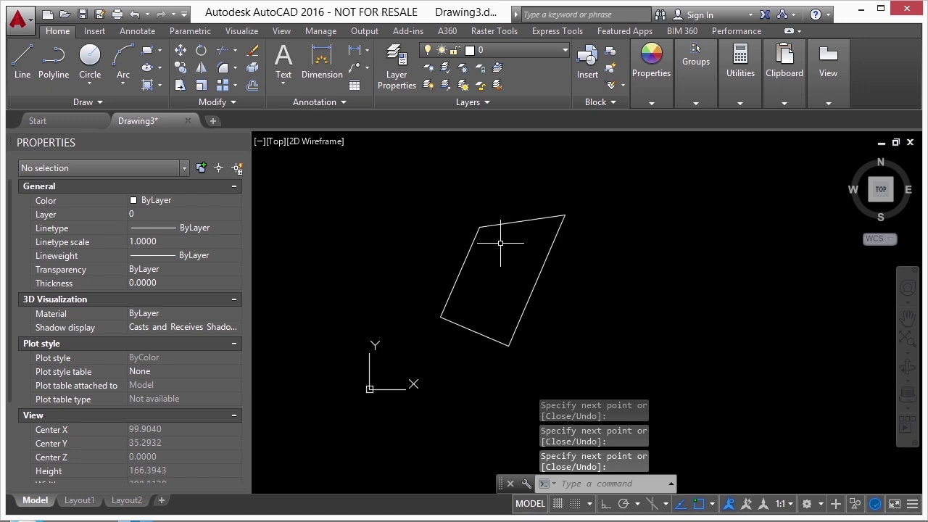
key("F8")
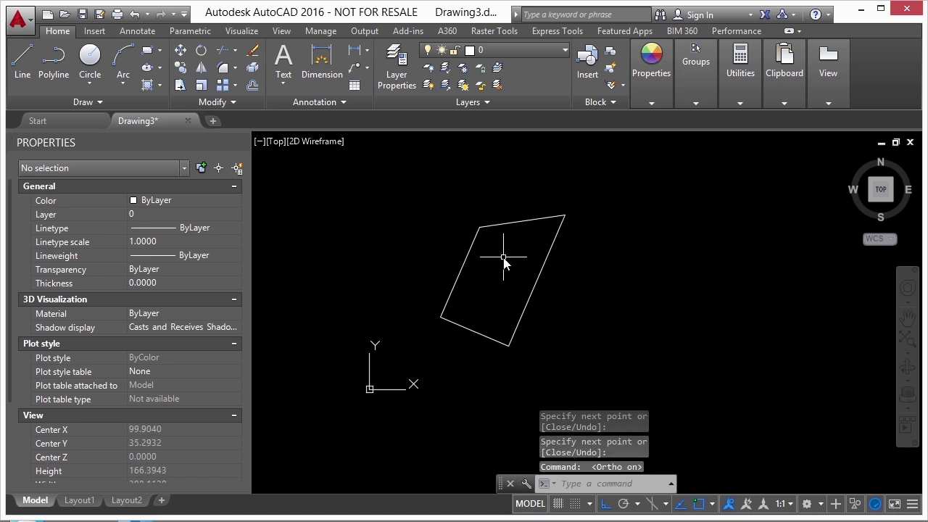
key("Return")
scroll(530, 255, "up", 2)
left_click(473, 167)
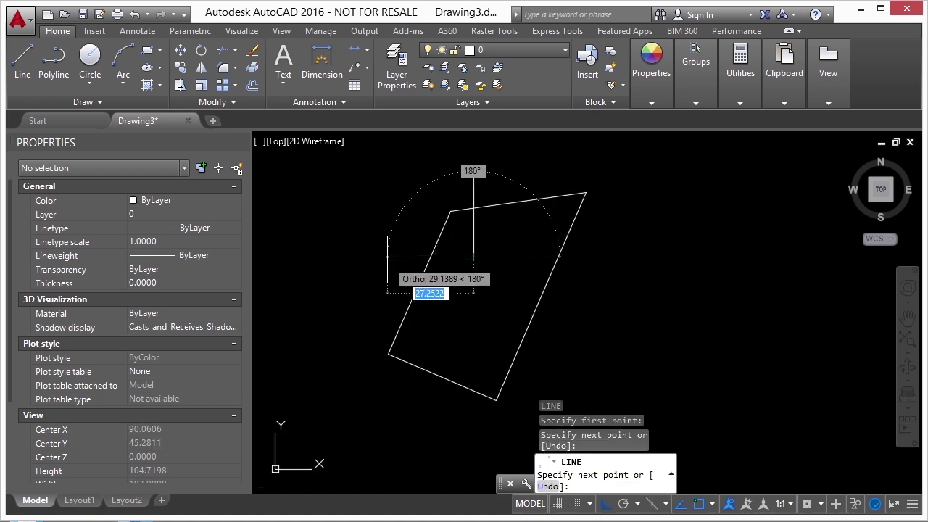
left_click(475, 232)
key("Escape")
key("Escape")
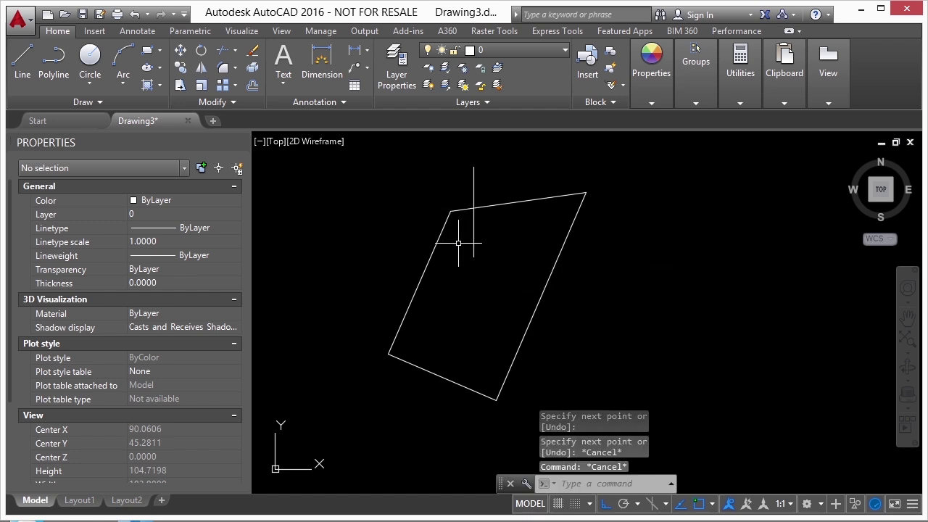
Erase the vertical line crossing the quadrilateral's upper edge.
type("e")
key("Return")
left_click(471, 232)
key("Return")
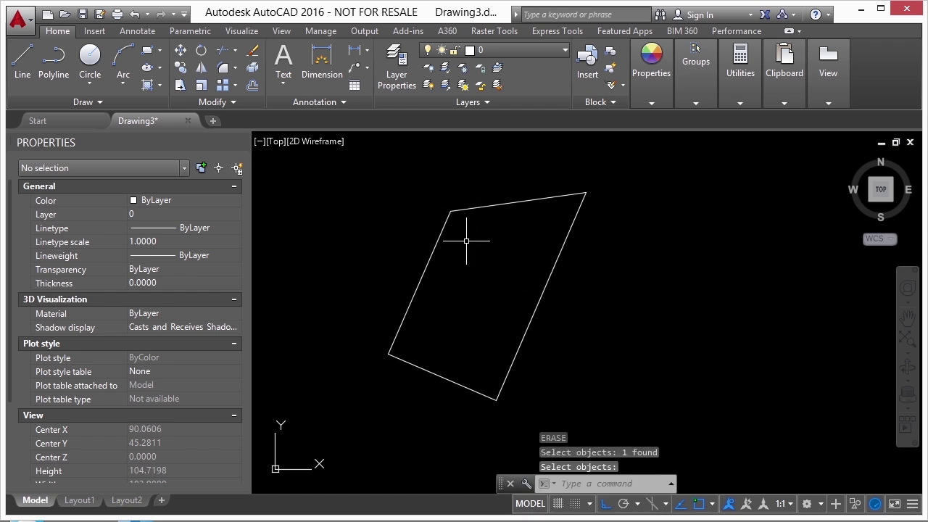
Try a line from inside the quadrilateral's lower-left corner with Ortho mode on and off, and leave it undrawn.
type("l")
key("Return")
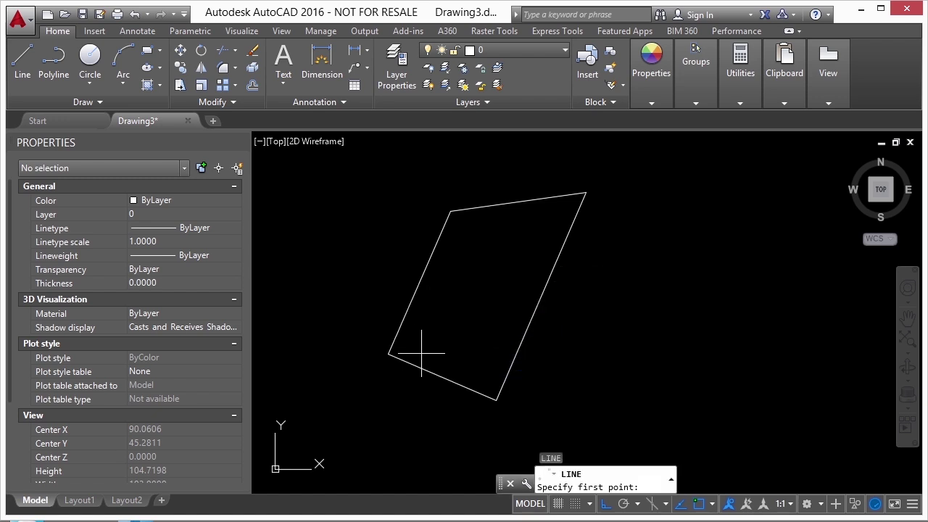
left_click(421, 353)
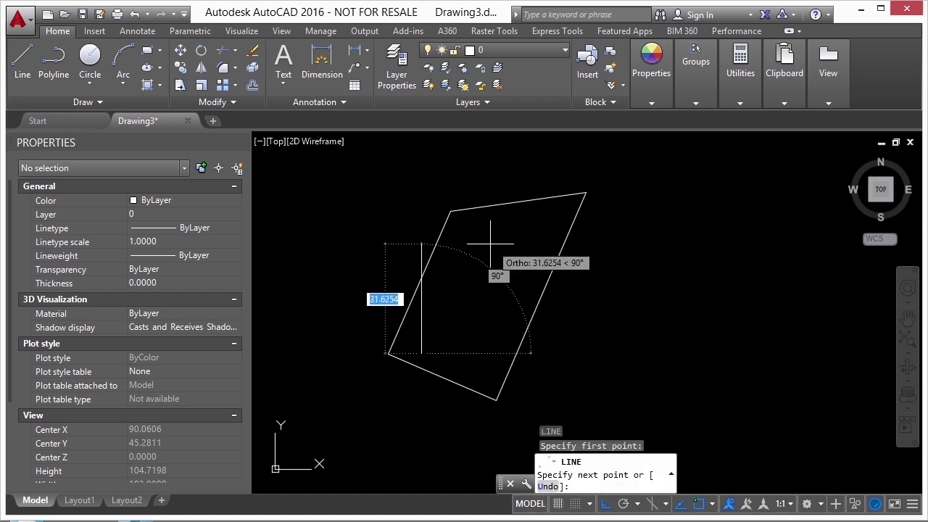
key("F8")
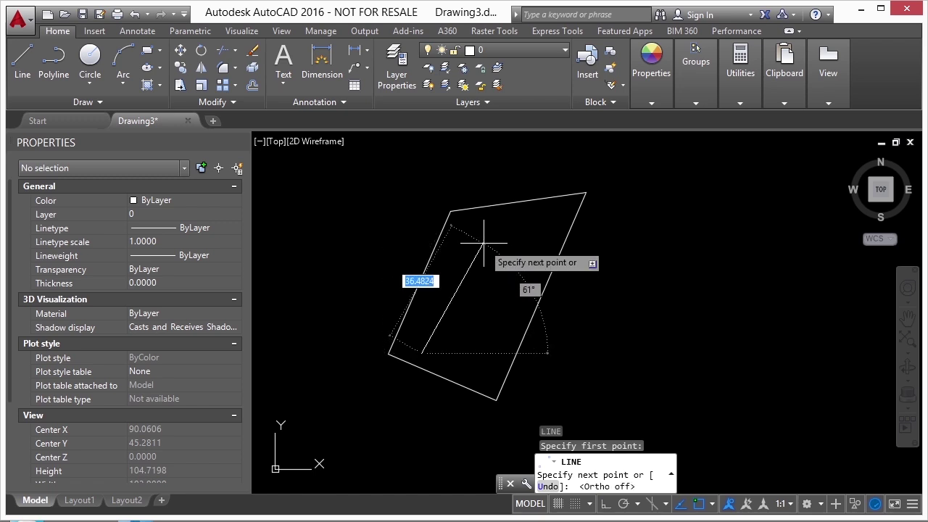
scroll(471, 248, "up", 2)
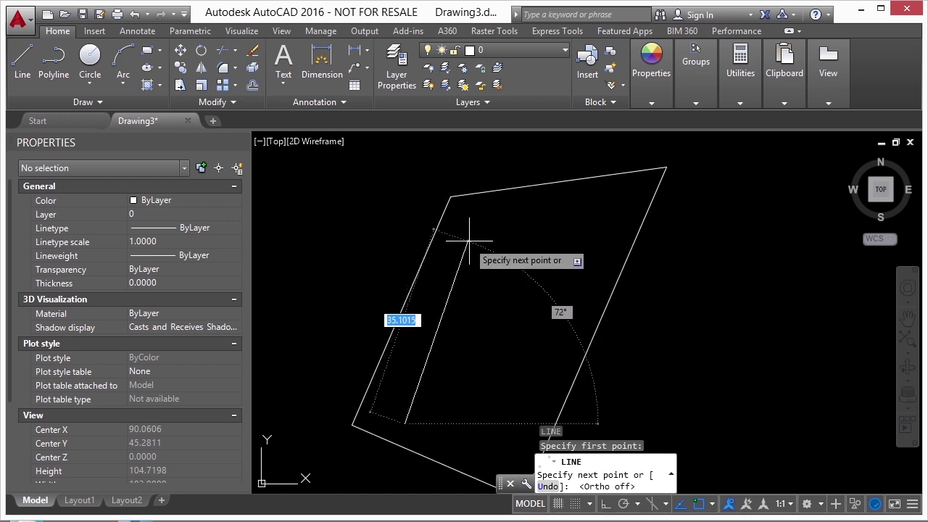
key("Escape")
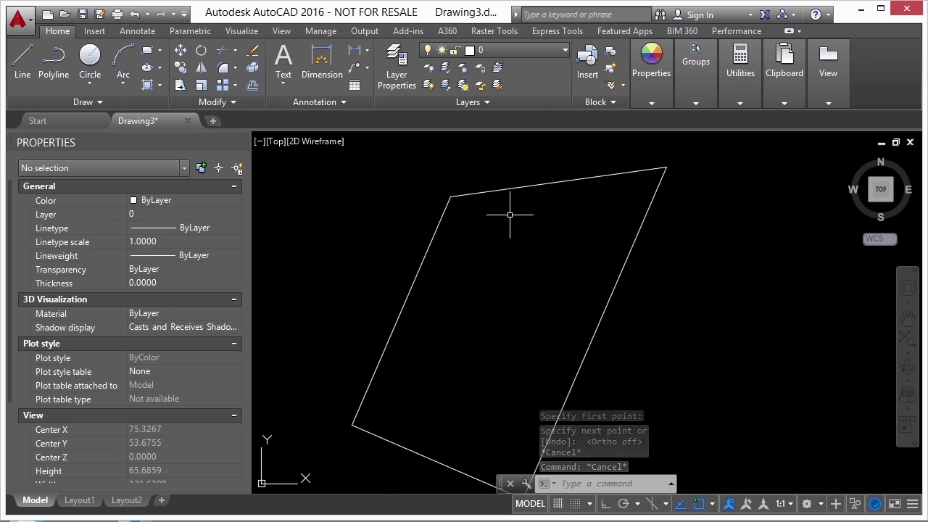
Set the UCSFOLLOW system variable to 1.
scroll(493, 217, "down", 2)
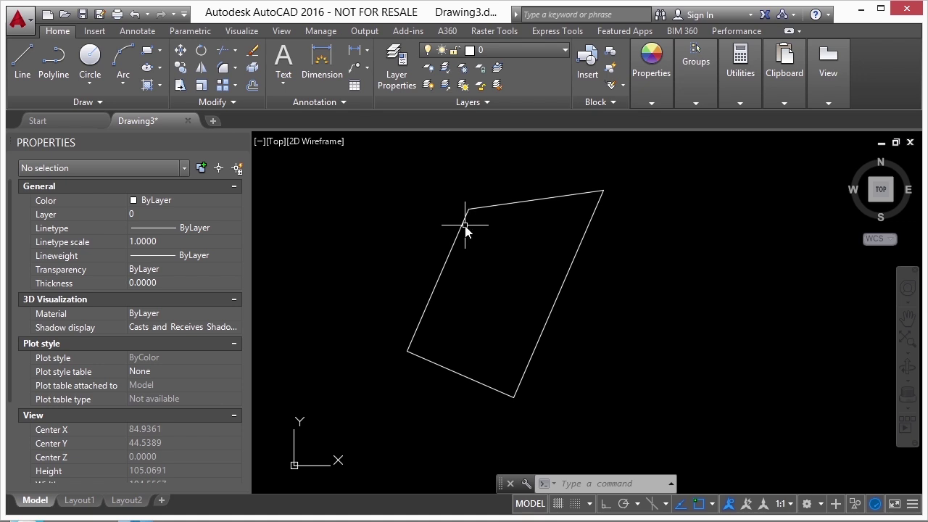
type("UCS")
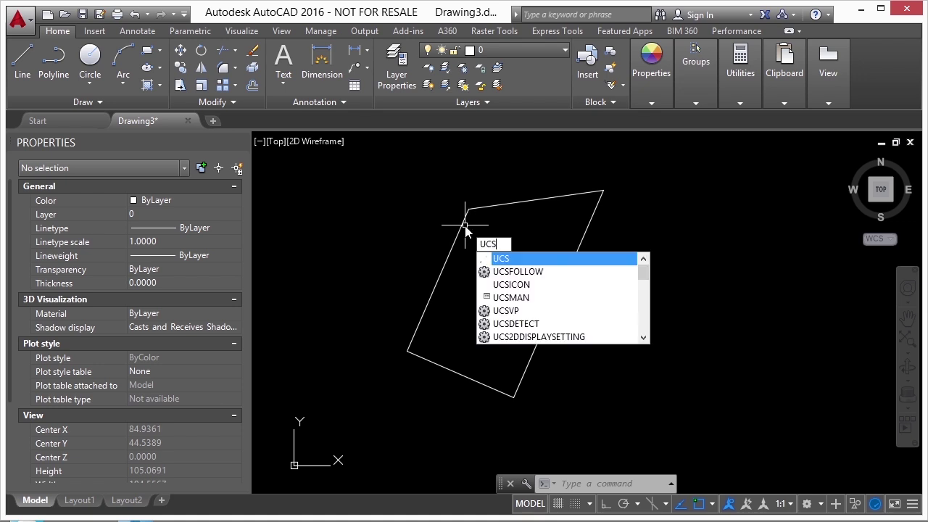
left_click(542, 273)
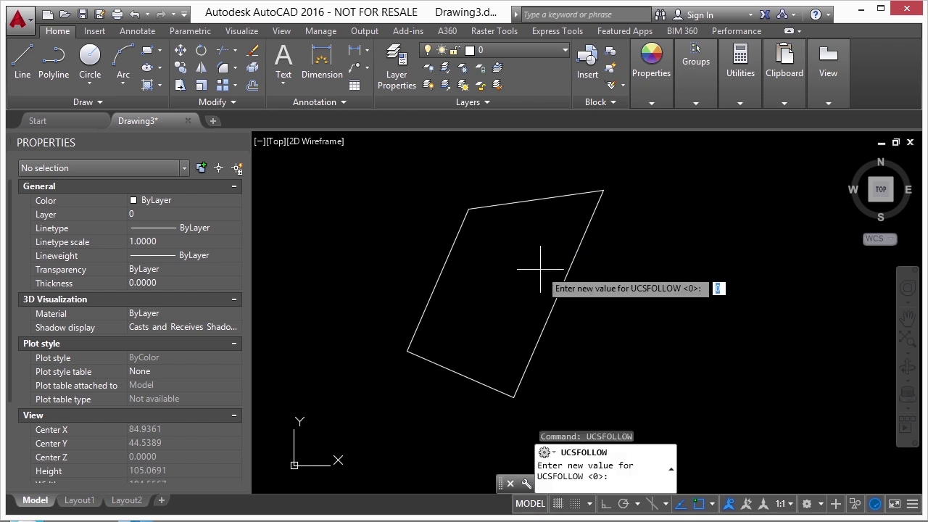
type("1")
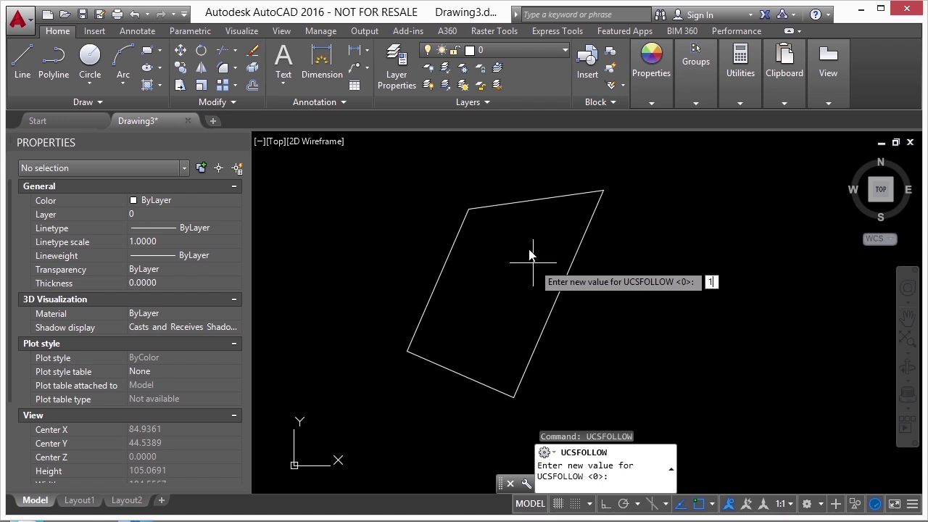
key("Return")
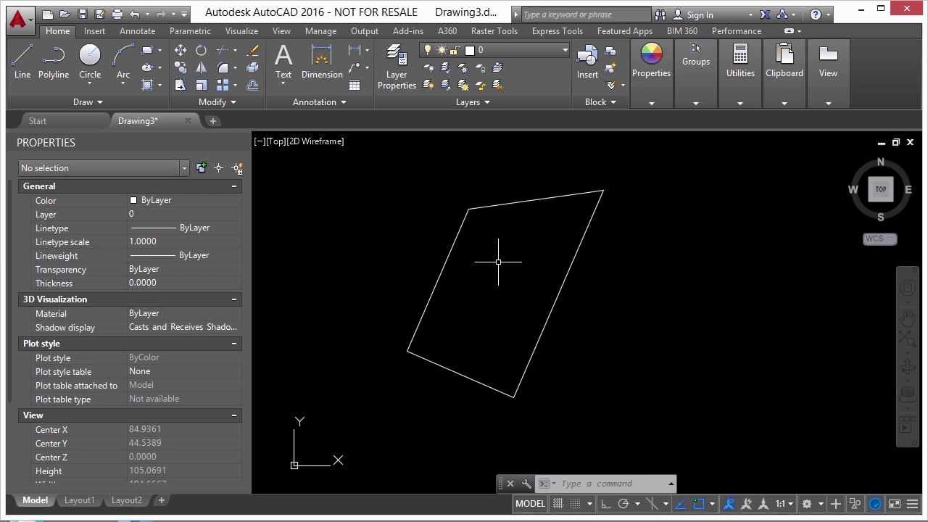
Hide the Visualize tab from the ribbon.
left_click(246, 32)
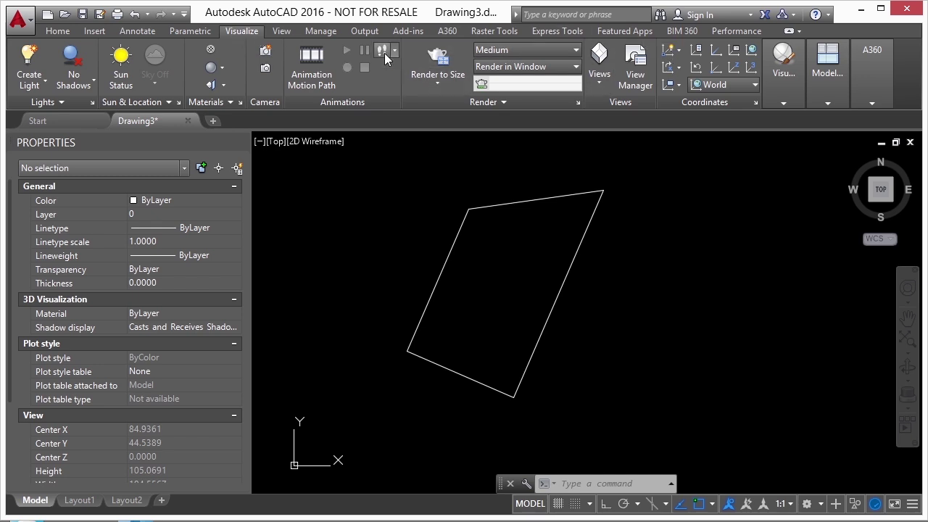
right_click(251, 37)
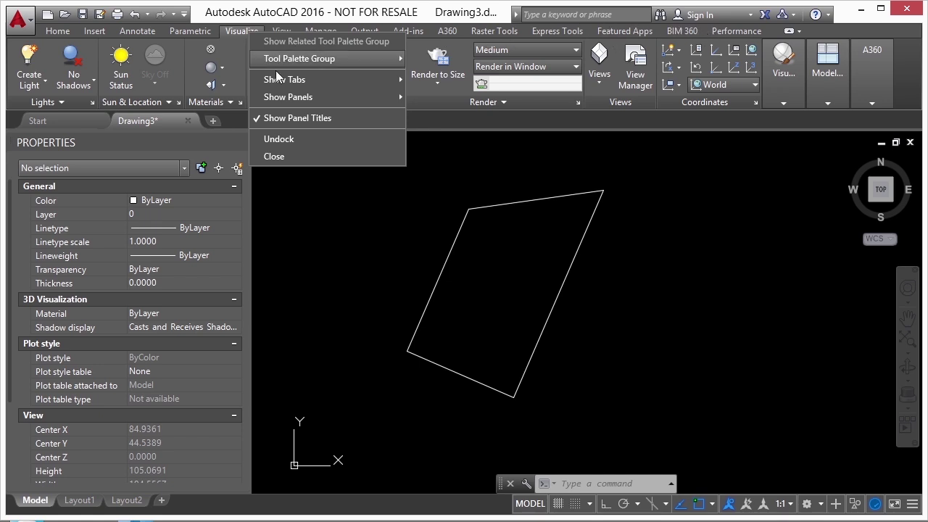
mouse_move(282, 80)
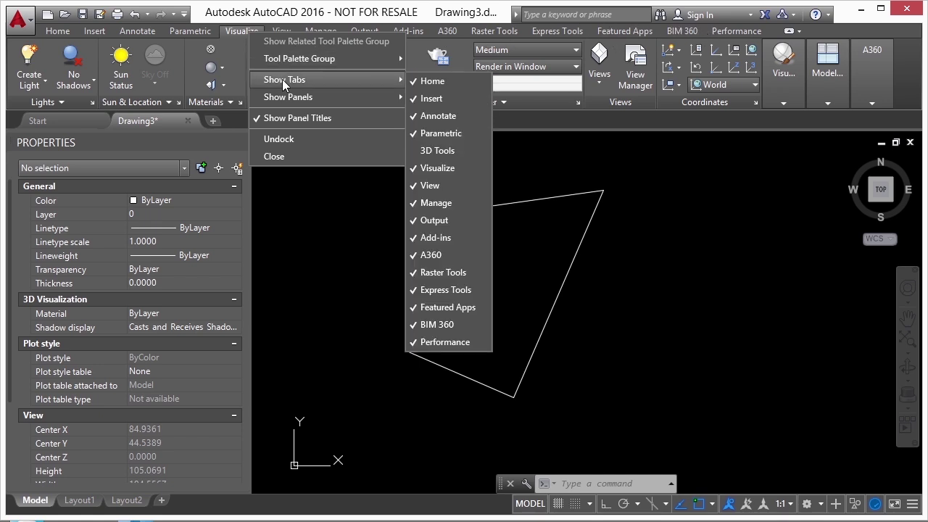
left_click(437, 169)
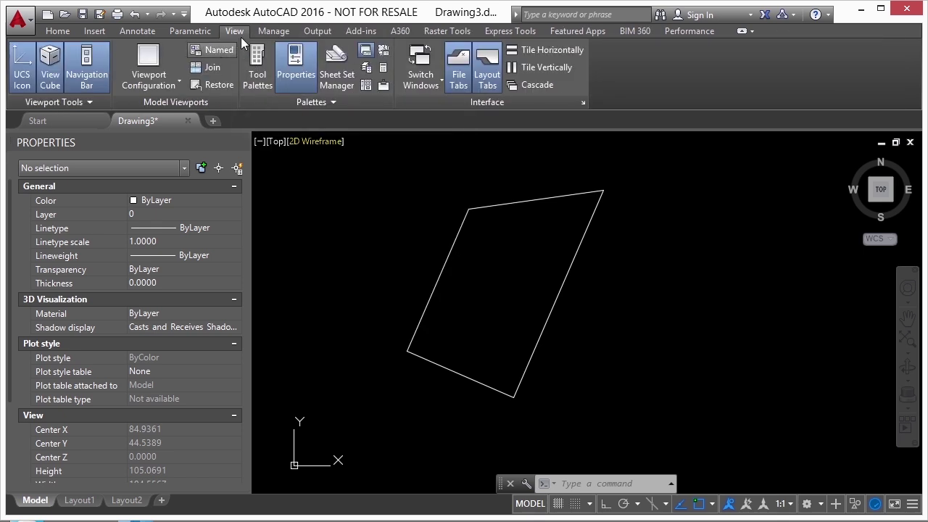
Show the Visualize tab in the ribbon again and bring up its tools.
right_click(239, 31)
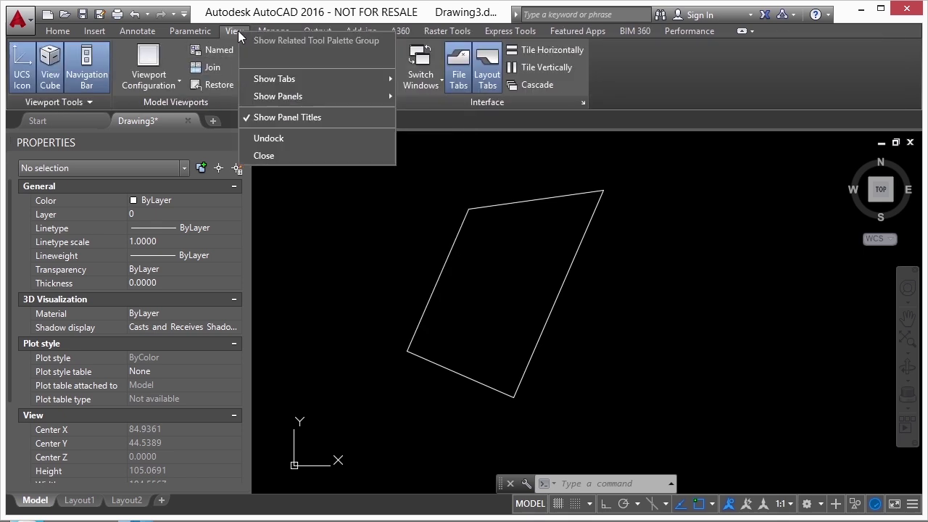
mouse_move(276, 76)
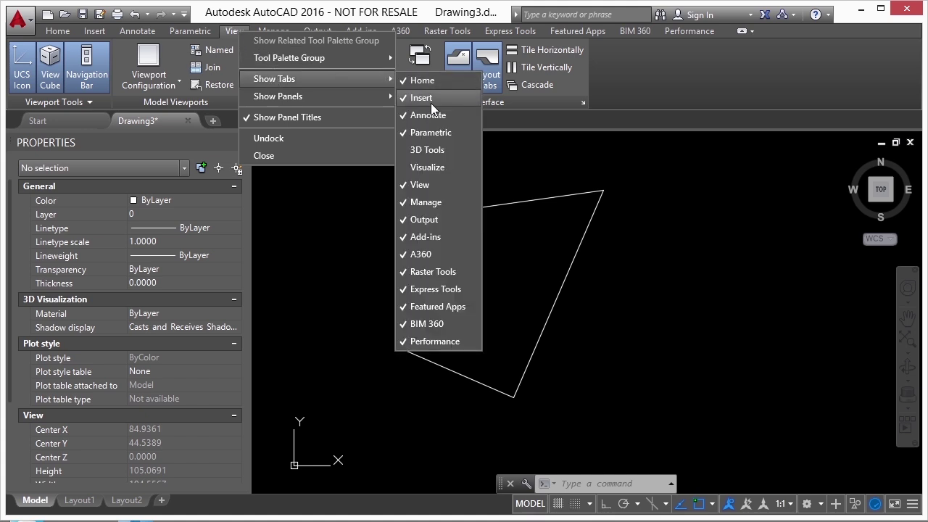
left_click(428, 168)
left_click(243, 32)
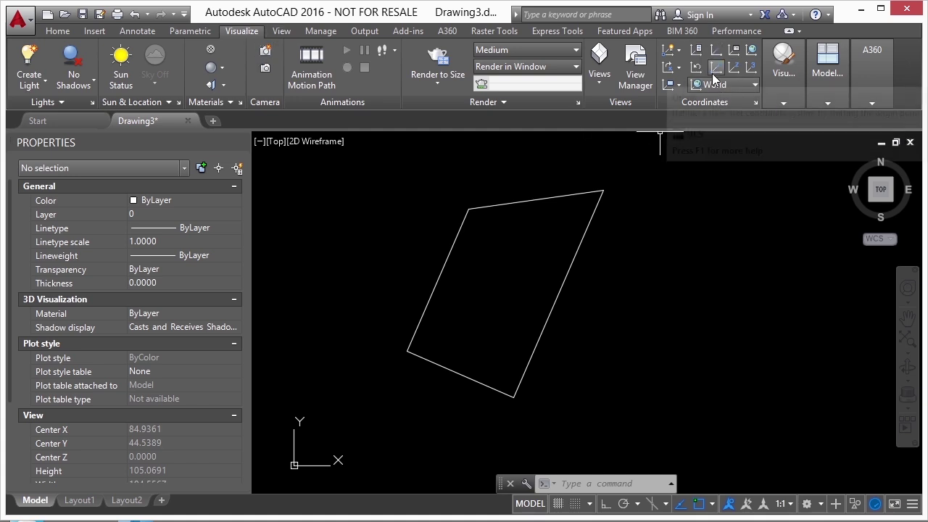
left_click(672, 49)
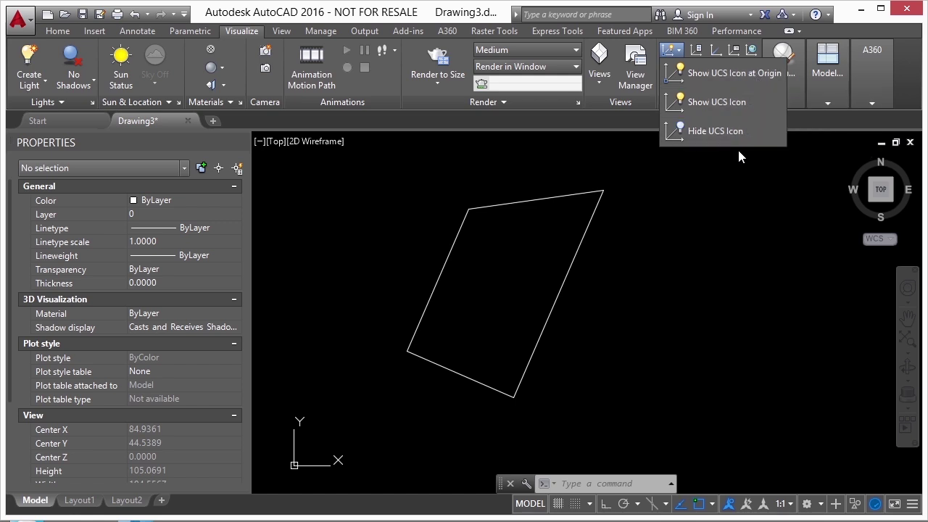
left_click(680, 359)
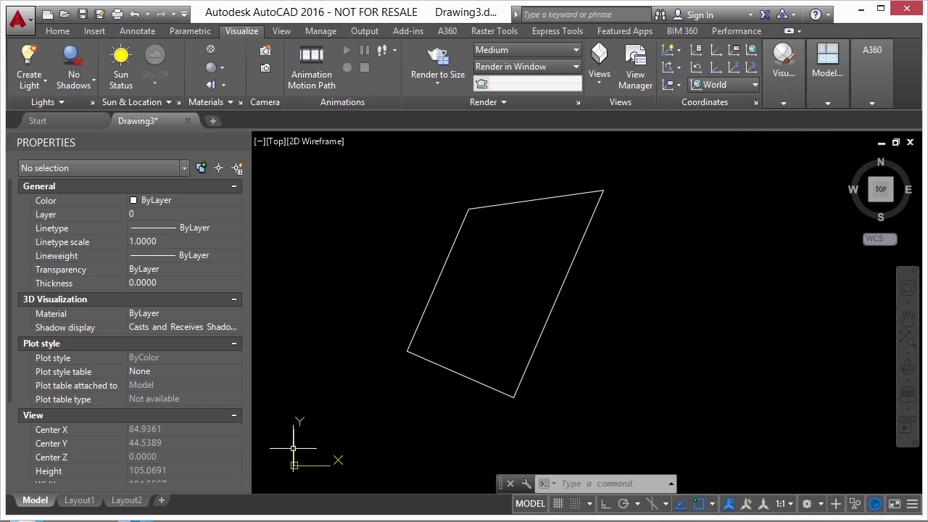
Move the UCS origin to the quadrilateral's lower-left corner.
left_click(294, 444)
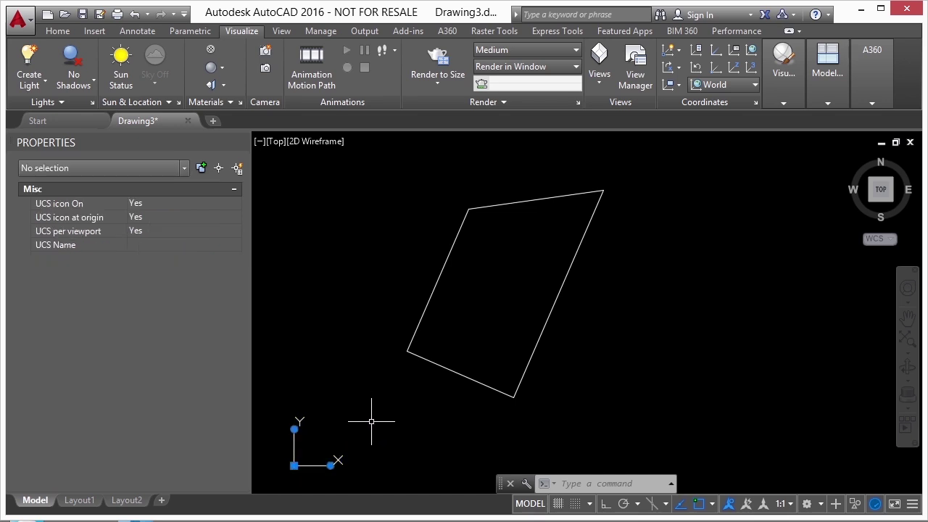
left_click(294, 466)
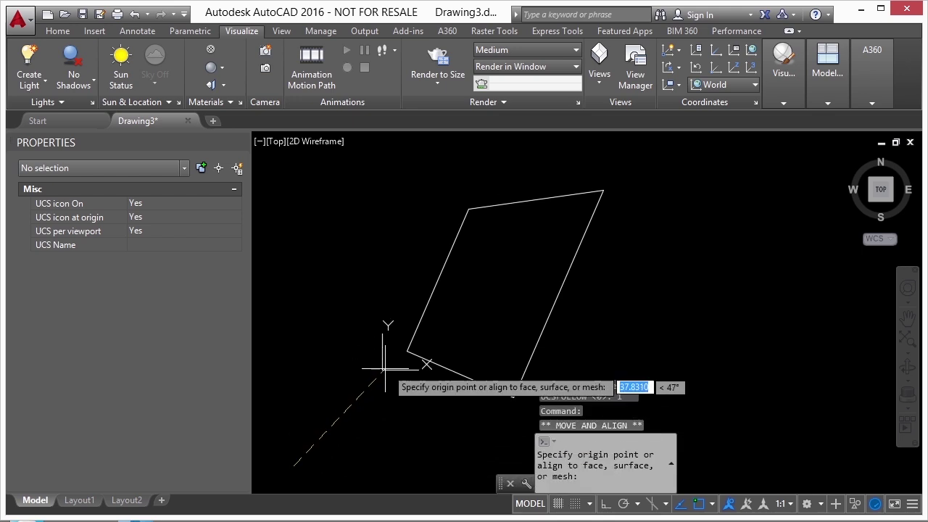
left_click(411, 354)
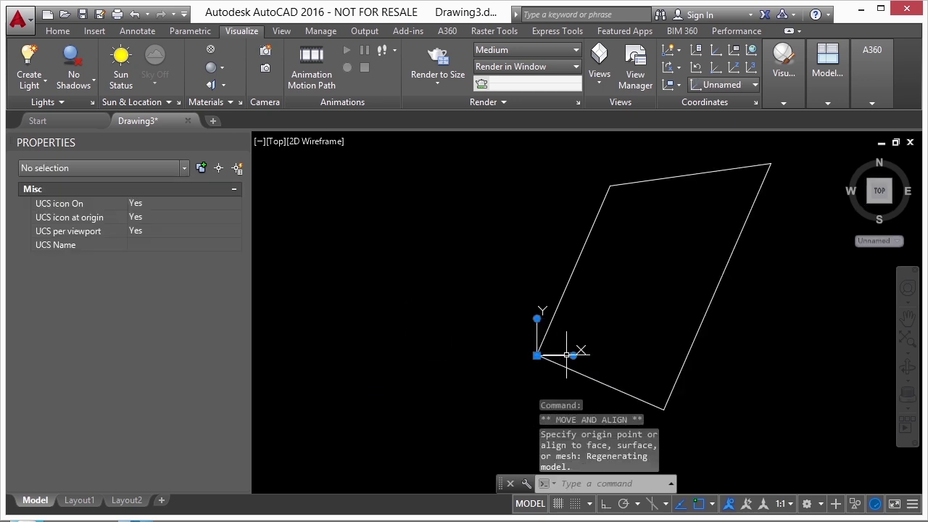
Align the UCS X axis with the quadrilateral's long left edge, pointing toward its upper-left corner.
mouse_move(574, 357)
left_click(580, 380)
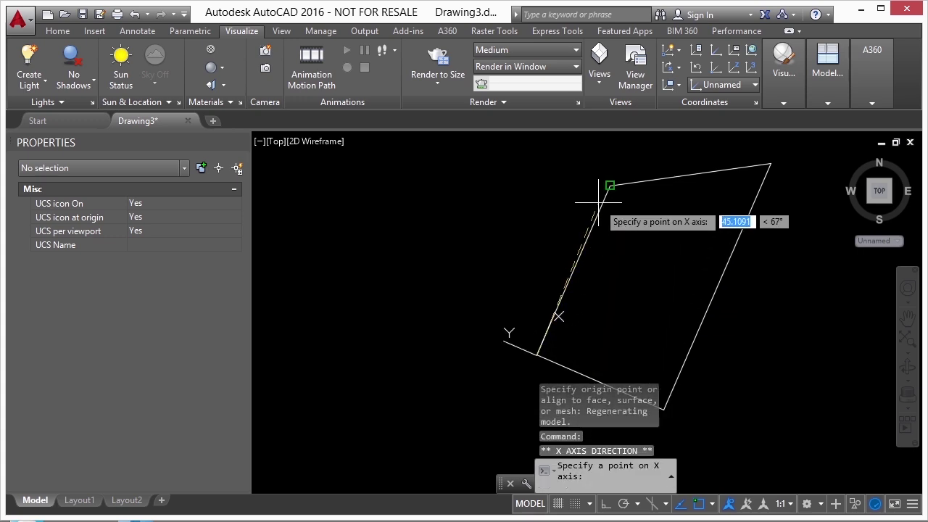
left_click(609, 185)
left_click(600, 201)
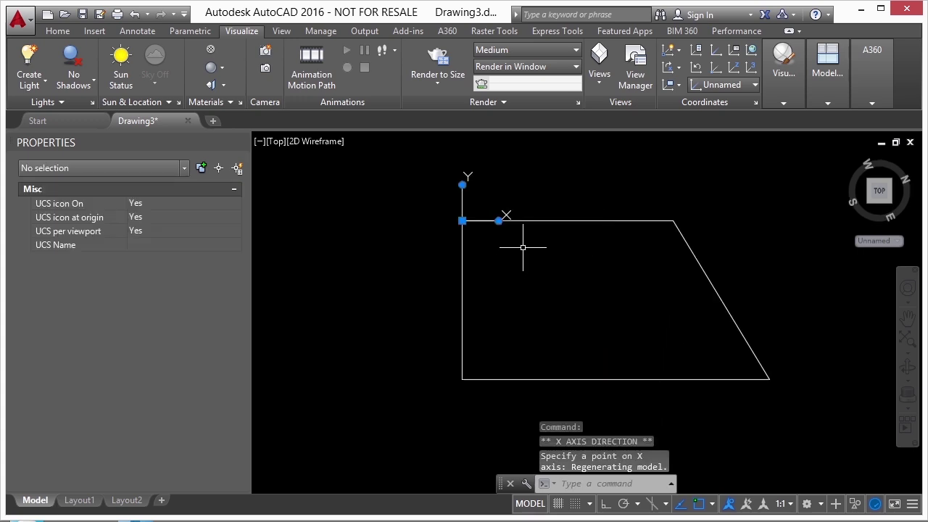
key("Escape")
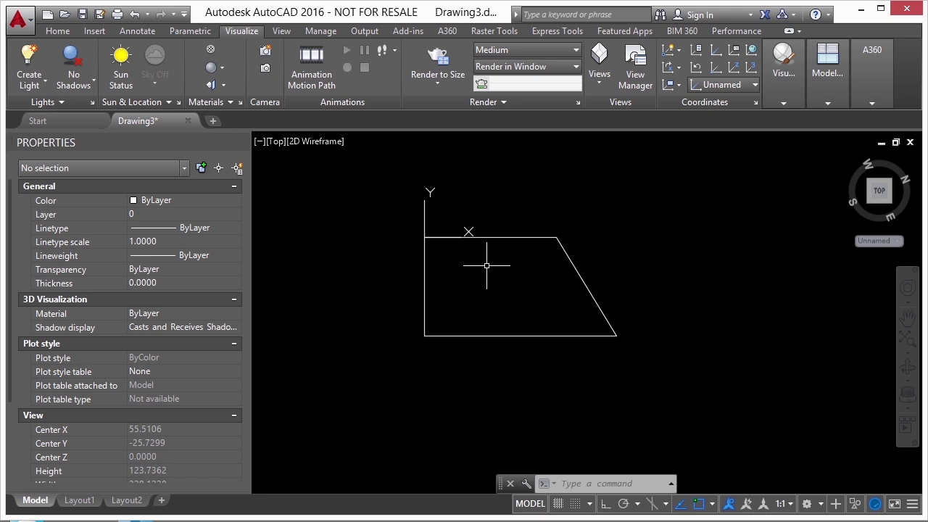
With Ortho on, draw a horizontal line from inside the quadrilateral out past its left edge, continuing with a vertical segment downward.
type("l")
key("Return")
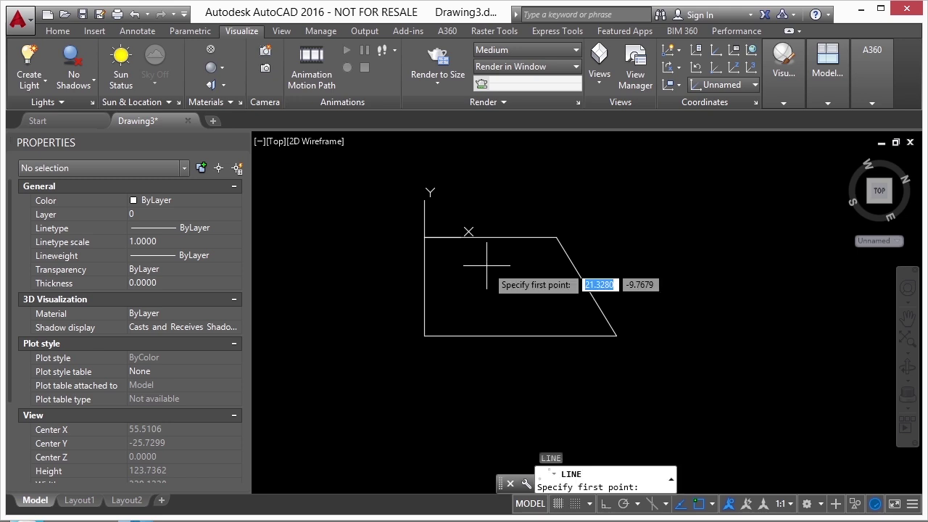
key("F8")
left_click(528, 269)
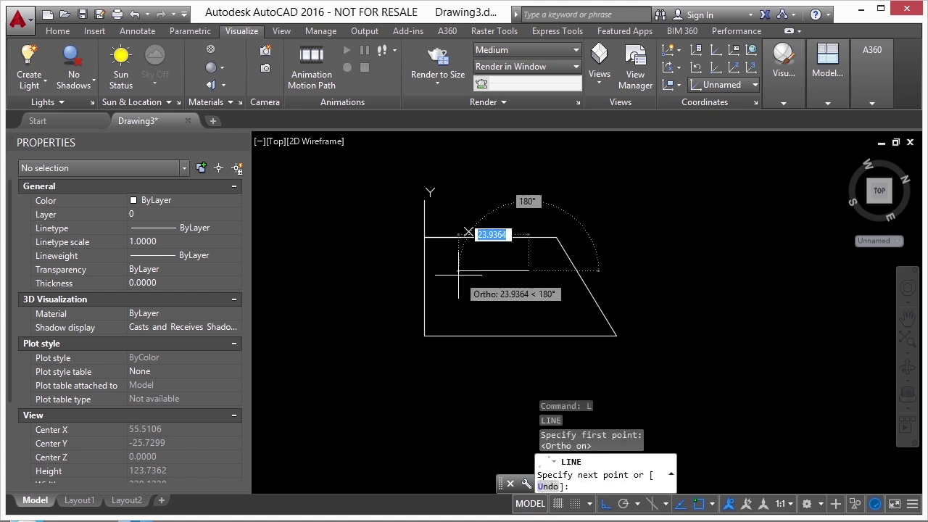
left_click(366, 271)
left_click(366, 382)
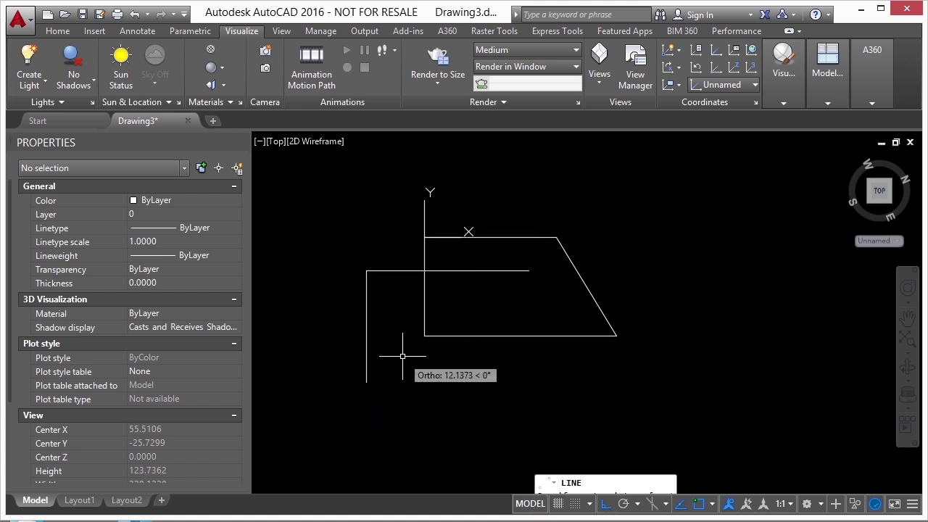
key("Return")
Highlight the new horizontal line together with the quadrilateral's top edge to compare their directions, and clear the selection.
left_click(454, 272)
left_click(499, 237)
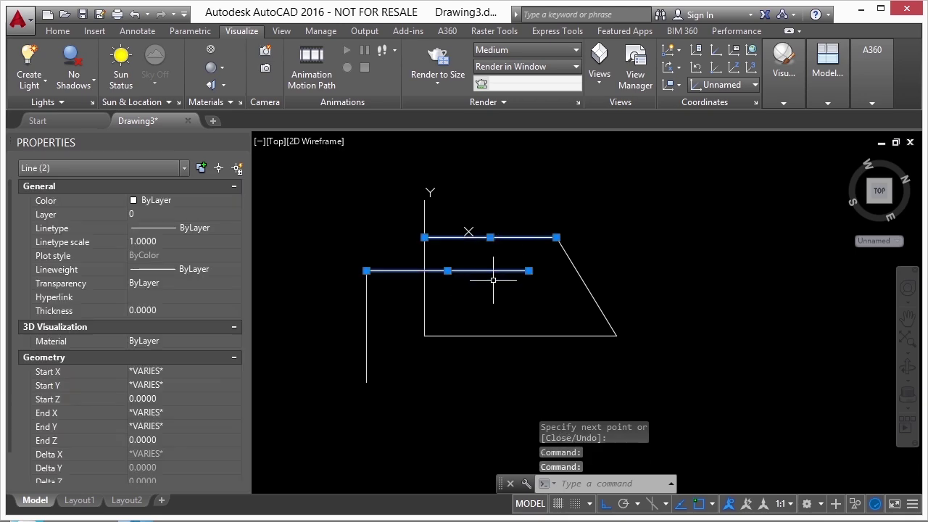
key("Escape")
left_click_drag(452, 283, 359, 309)
key("Escape")
key("Escape")
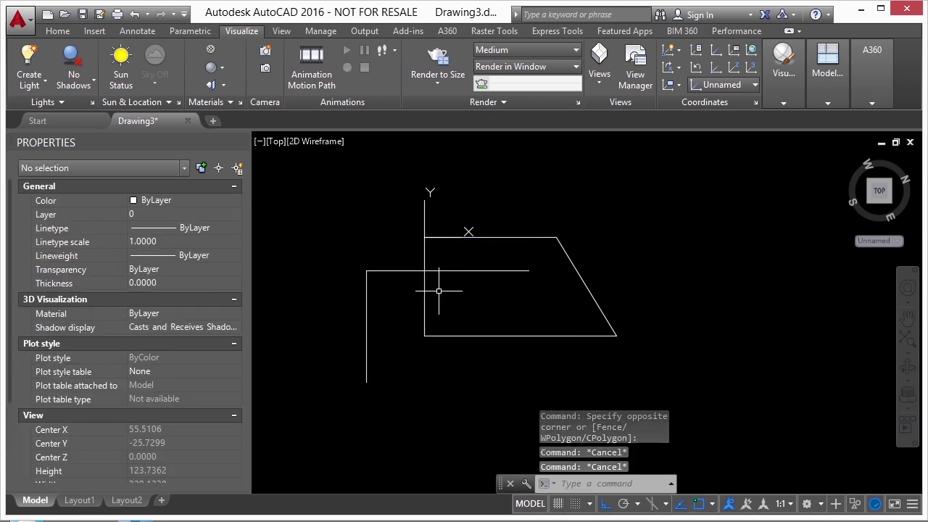
Erase the two line segments drawn across and beside the quadrilateral.
type("e")
key("Return")
left_click_drag(470, 305, 355, 321)
key("Return")
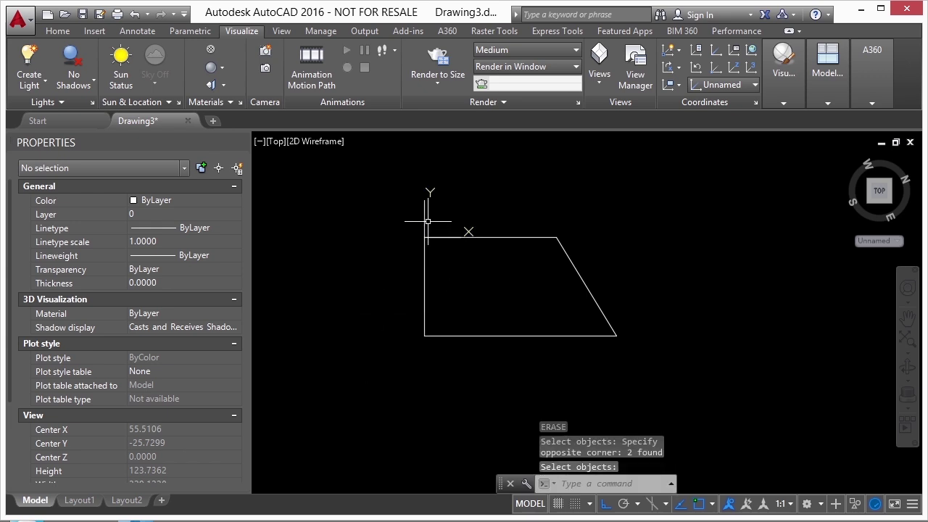
Point the UCS X axis along the quadrilateral's vertical left edge toward its lower-left corner.
left_click(425, 221)
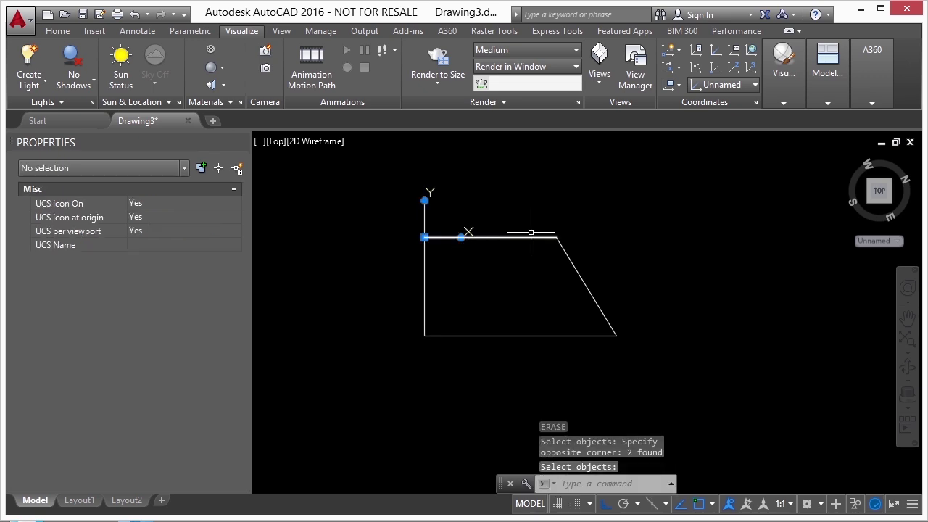
left_click(461, 237)
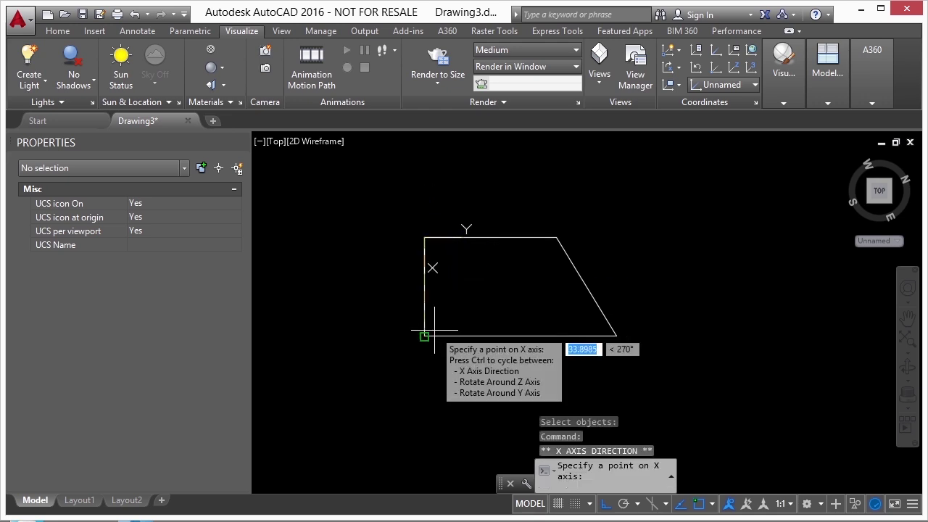
left_click(423, 334)
Move the UCS origin to the quadrilateral's upper-left corner and align the X axis with its slanted top edge.
left_click(499, 367)
left_click(499, 206)
left_click(539, 207)
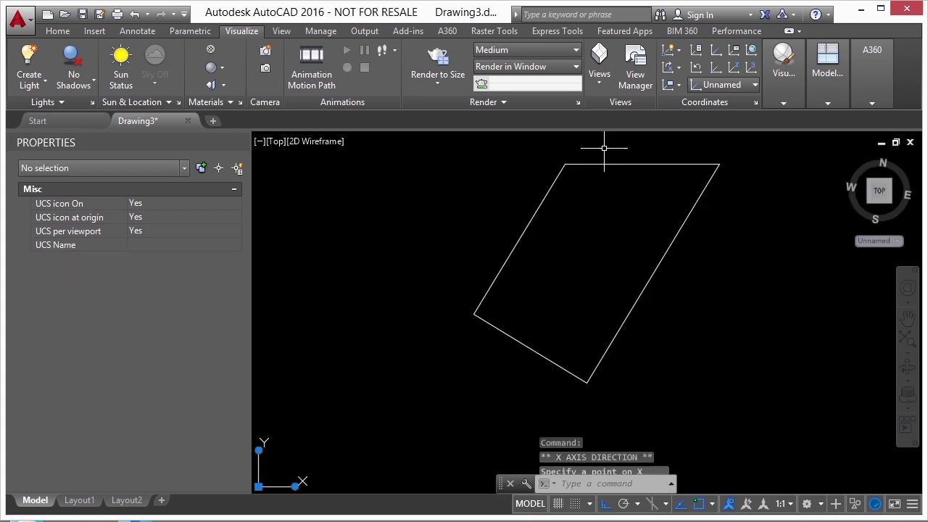
Reset the UCS to World.
left_click(604, 148)
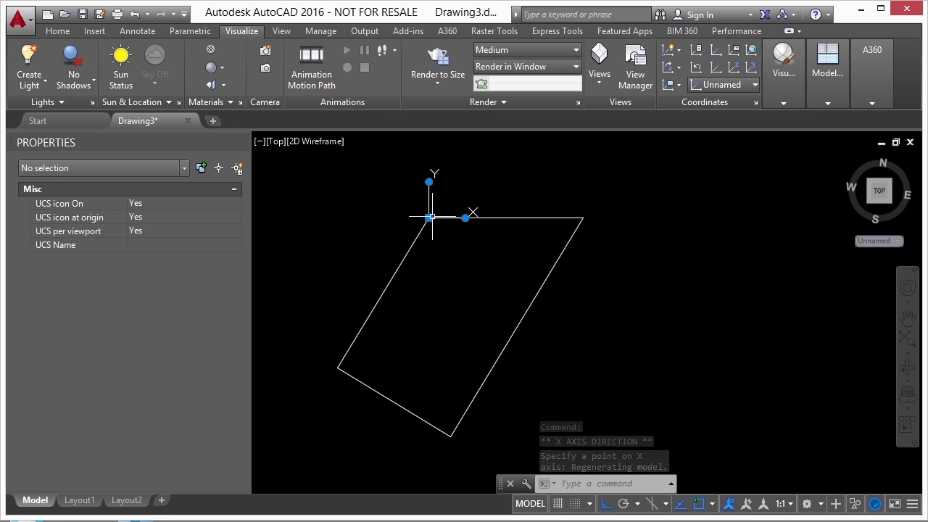
mouse_move(429, 217)
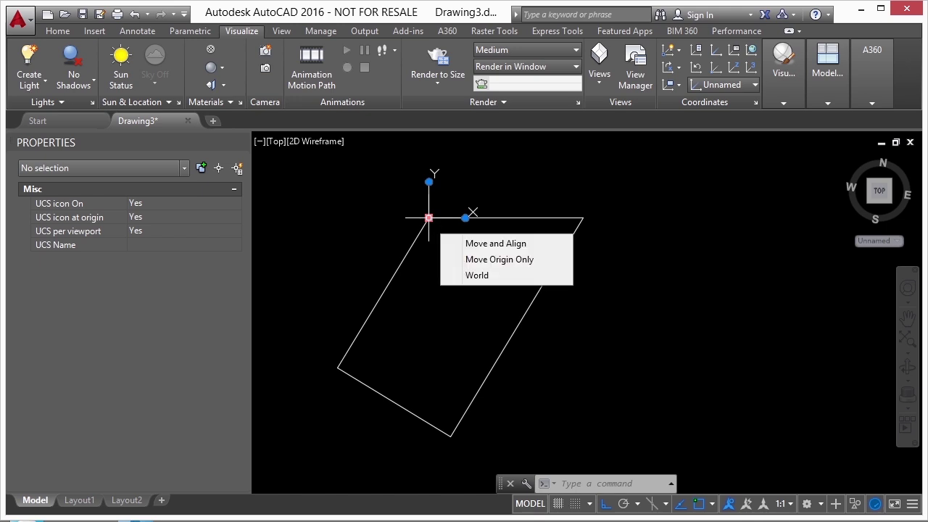
left_click(477, 276)
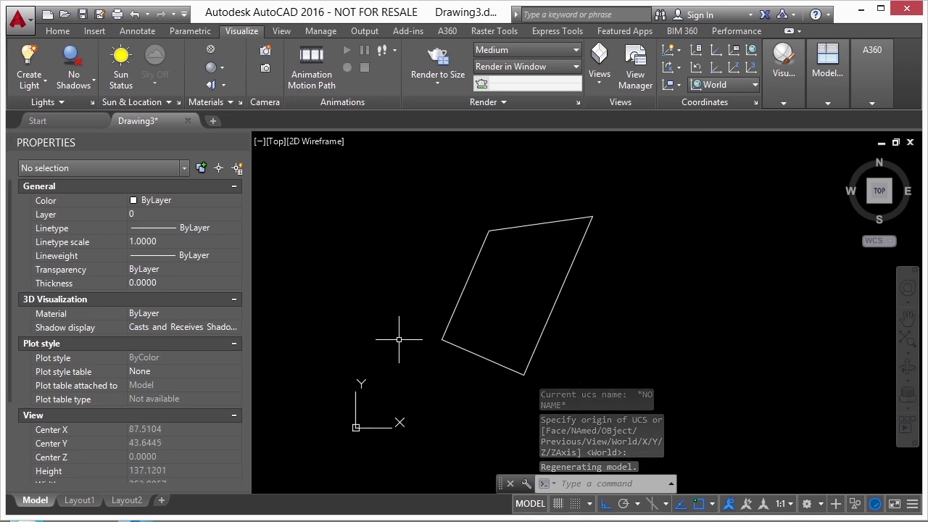
type("c")
key("Return")
type("0,0")
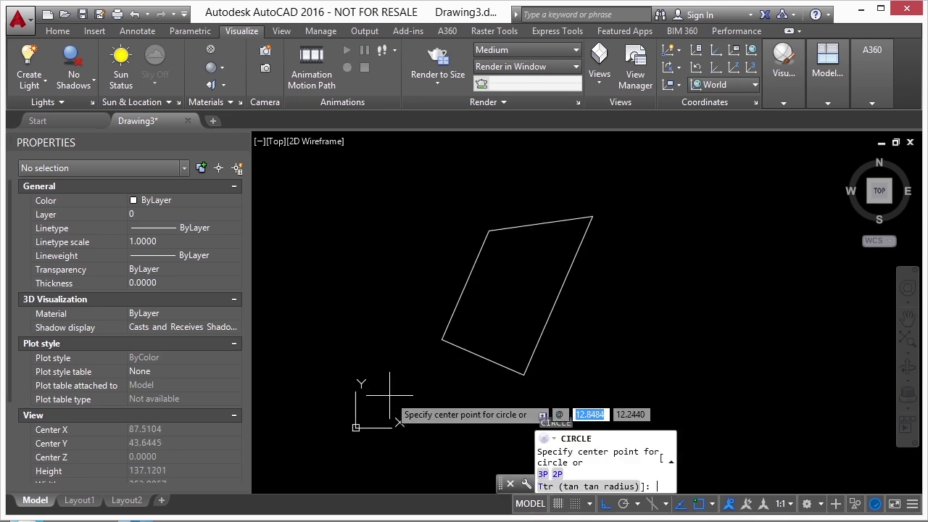
key("Return")
middle_click_drag(392, 395, 411, 353)
key("F8")
key("Escape")
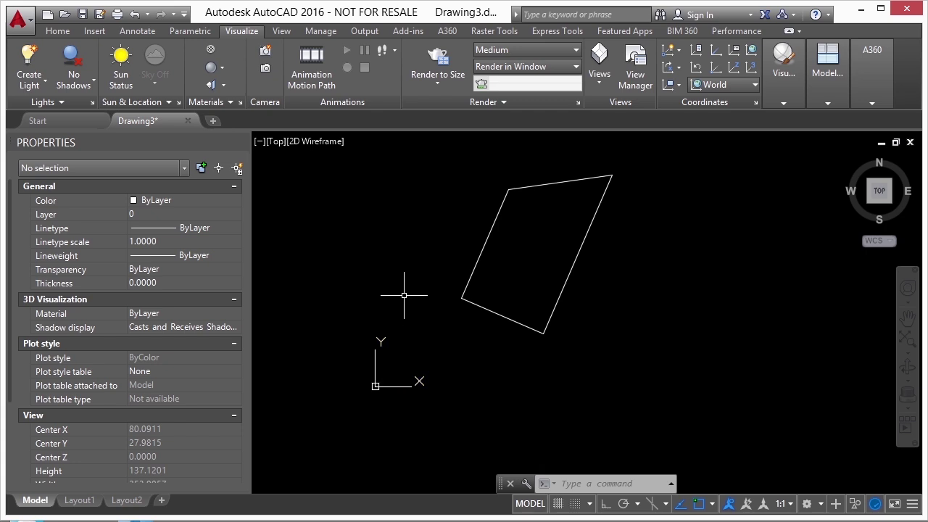
Draw a circle centered at 0,0 with a radius of 10.
type("c")
key("Return")
type("0,0")
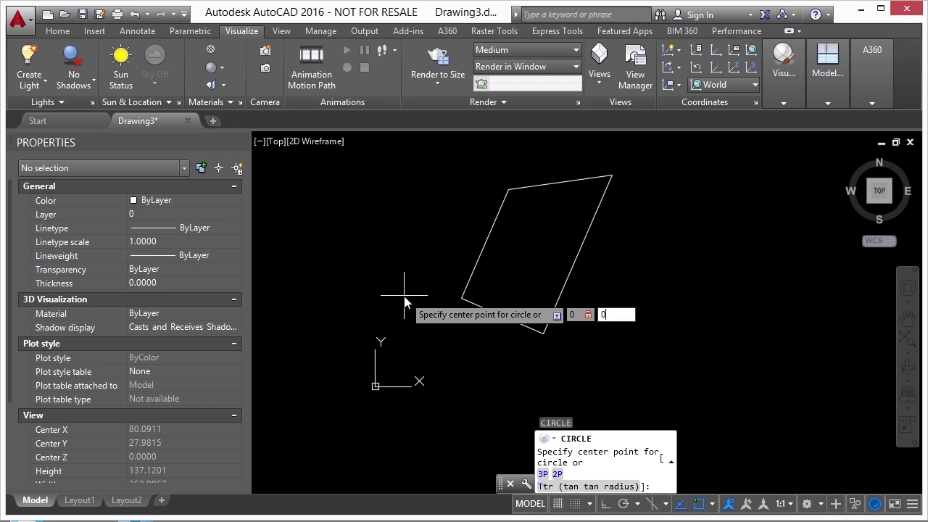
key("Return")
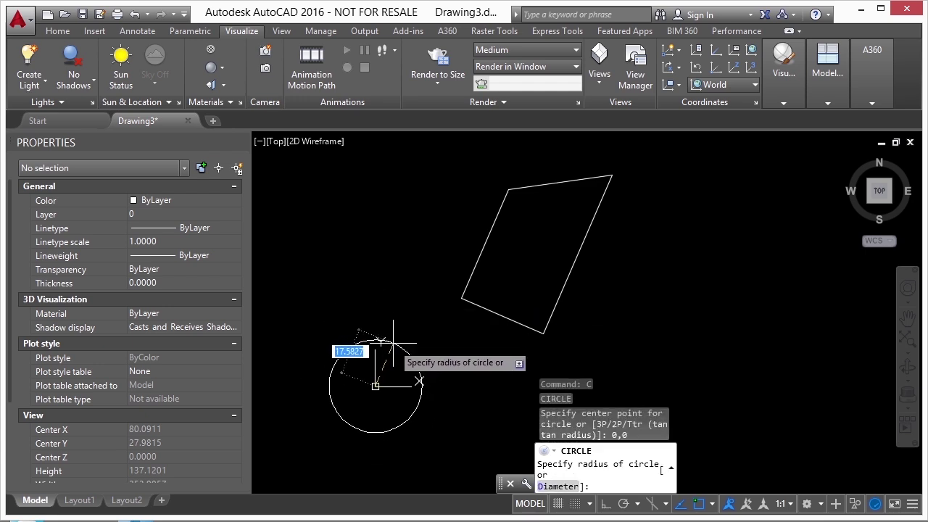
type("10")
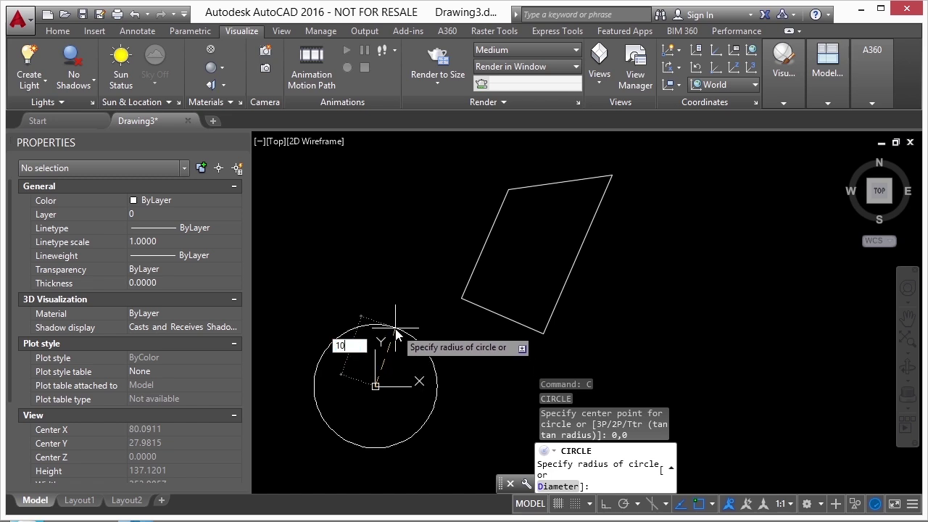
key("Return")
Examine the circle's geometry properties at the World origin and the UCS icon's properties, leaving both deselected.
scroll(391, 348, "up", 2)
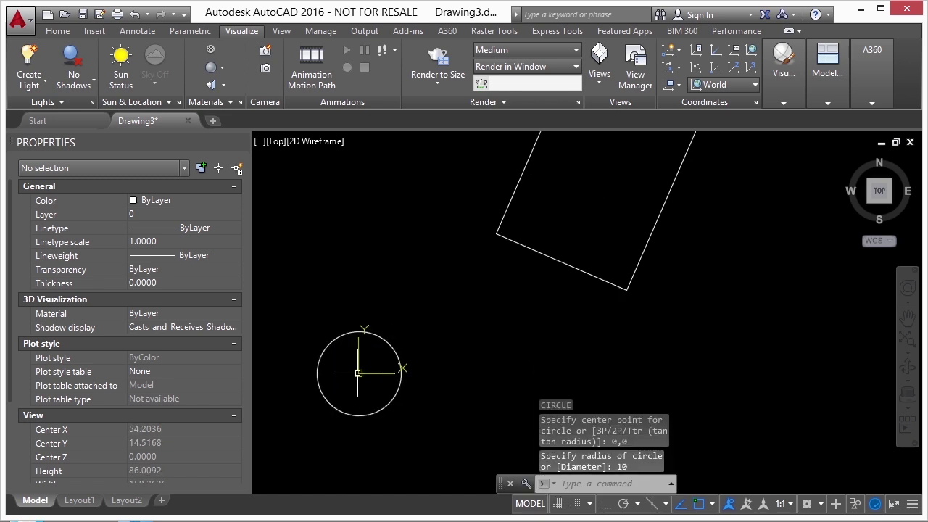
left_click(391, 348)
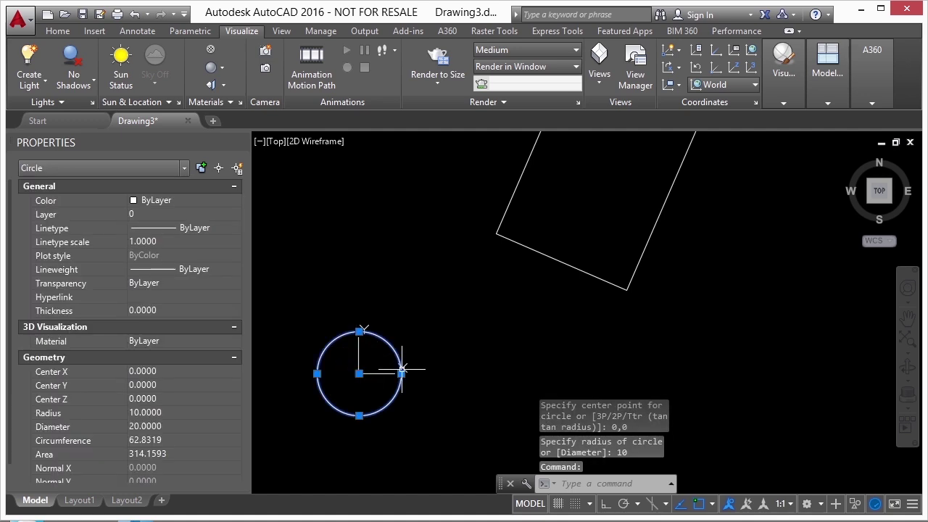
key("Escape")
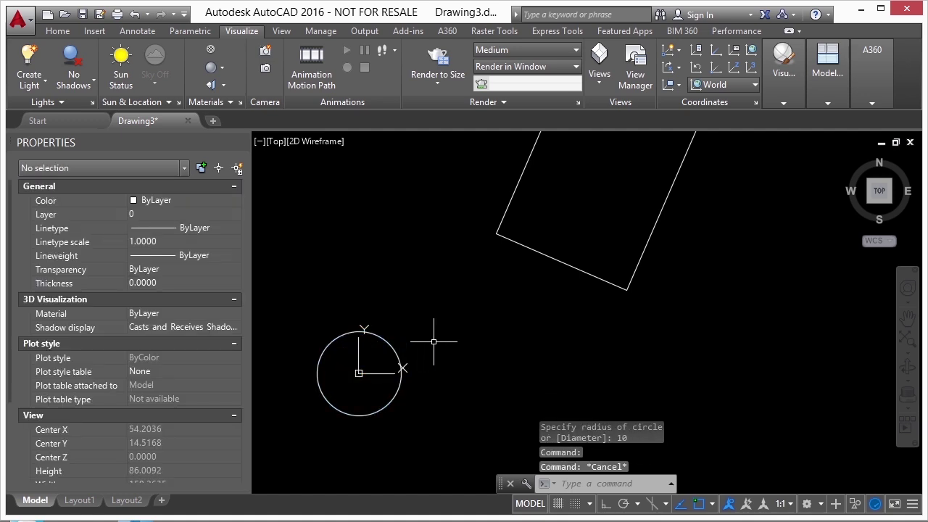
scroll(432, 344, "down", 4)
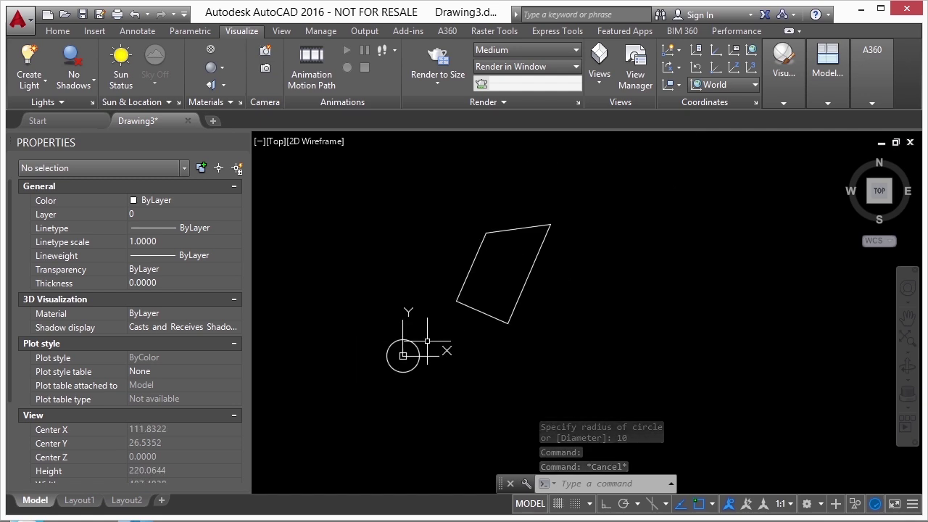
left_click(403, 341)
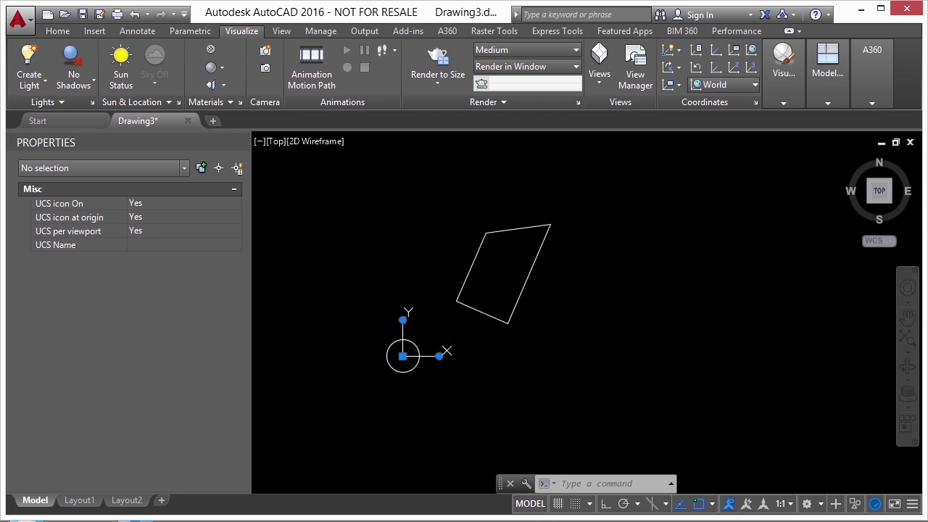
key("Escape")
key("Escape")
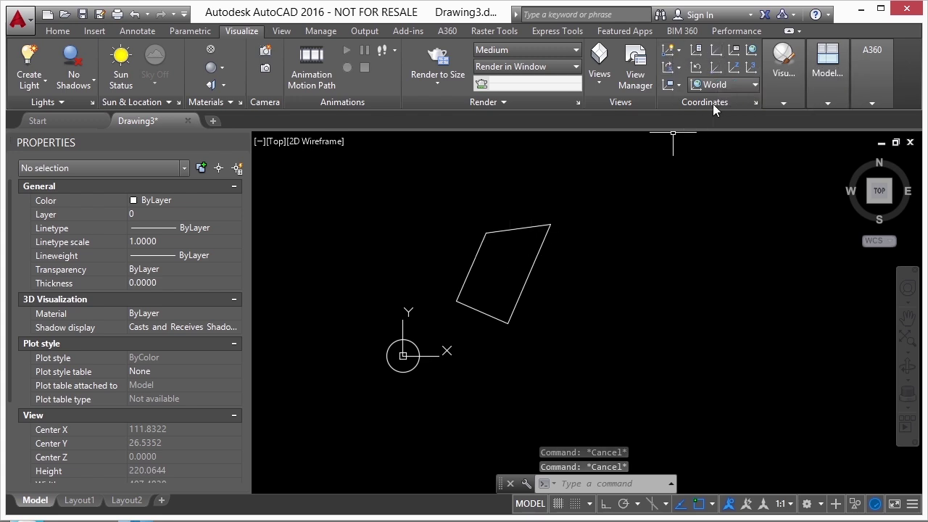
Restore the previous UCS and move its origin to the circle's center.
left_click(676, 66)
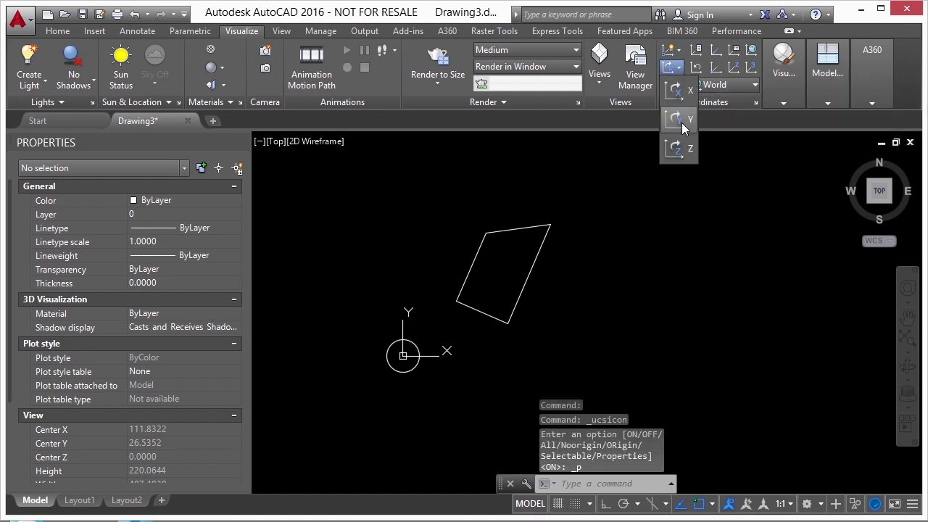
left_click(698, 66)
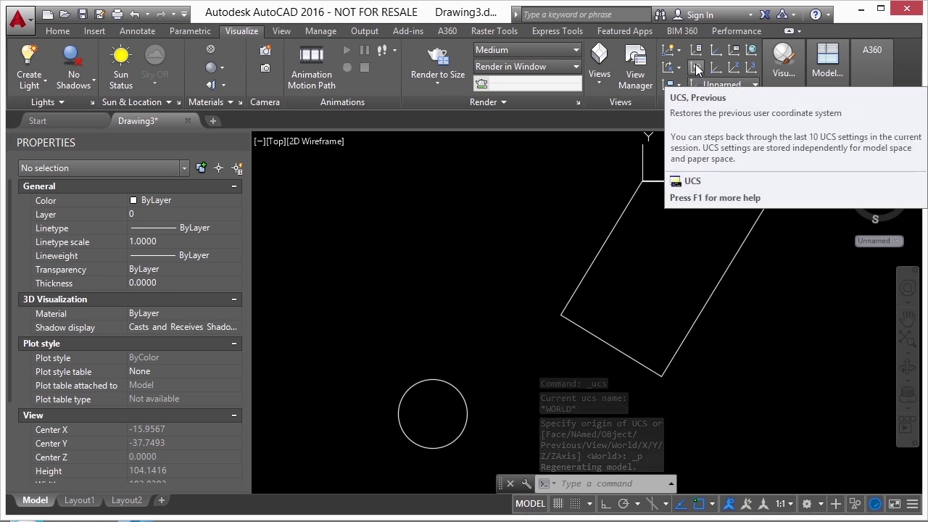
left_click(716, 67)
left_click(433, 415)
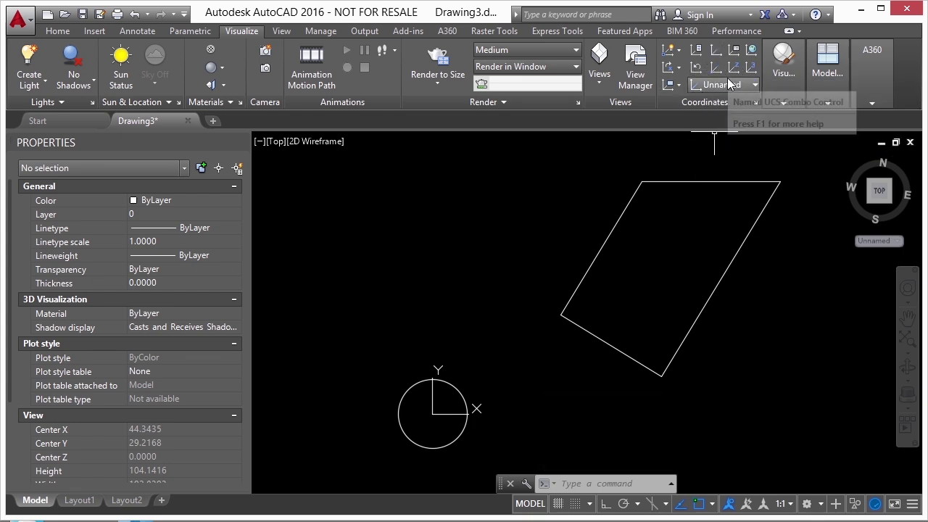
Reset the UCS from the circle's center to World.
left_click(680, 86)
left_click(718, 85)
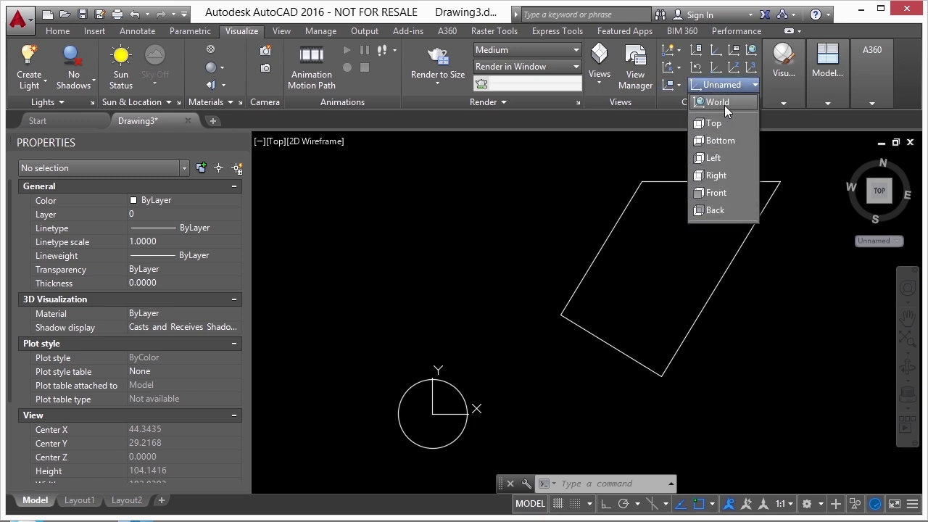
left_click(720, 101)
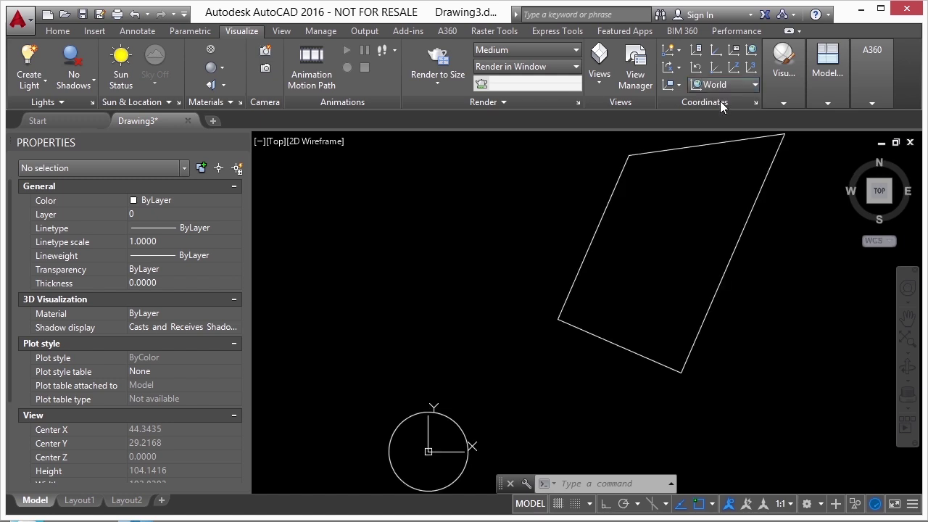
Move the UCS origin to the quadrilateral's lowest corner and align its X axis with the long edge running up from it.
left_click(442, 450)
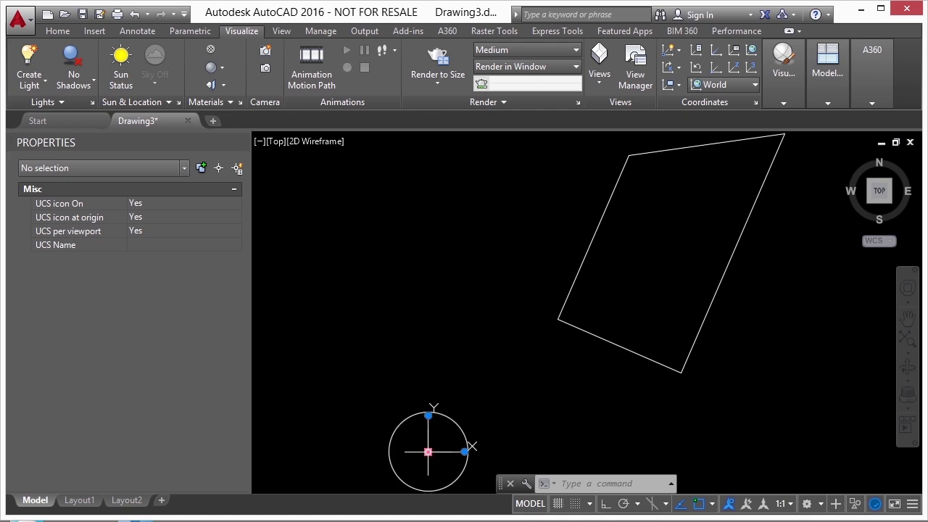
mouse_move(428, 451)
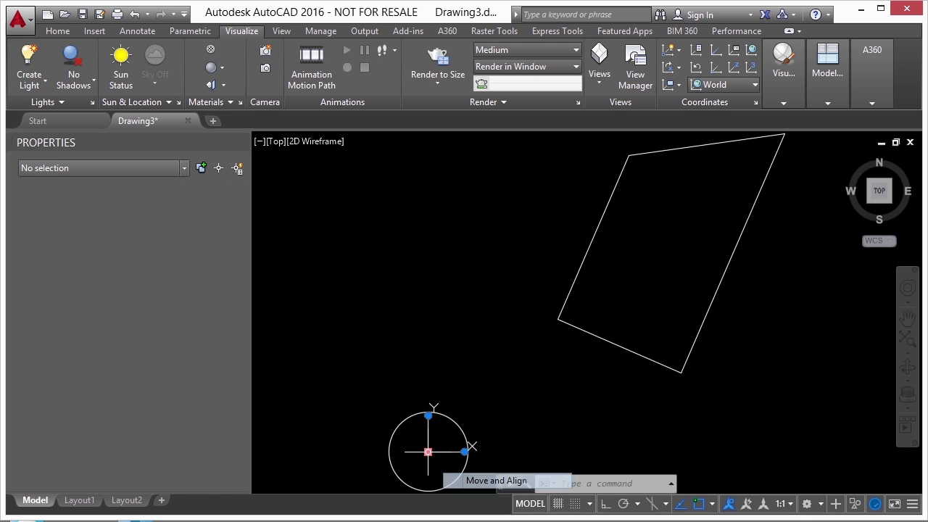
left_click(475, 481)
left_click(682, 372)
left_click(718, 372)
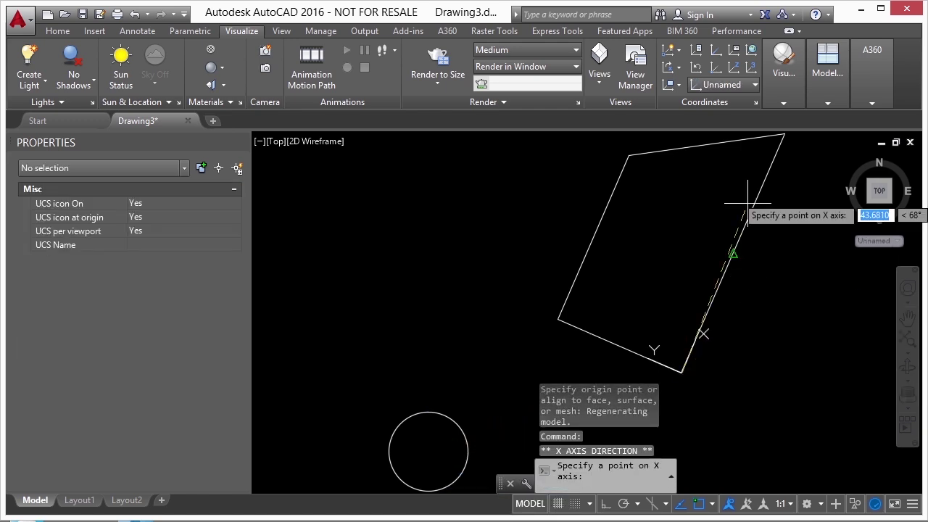
left_click(735, 197)
key("Escape")
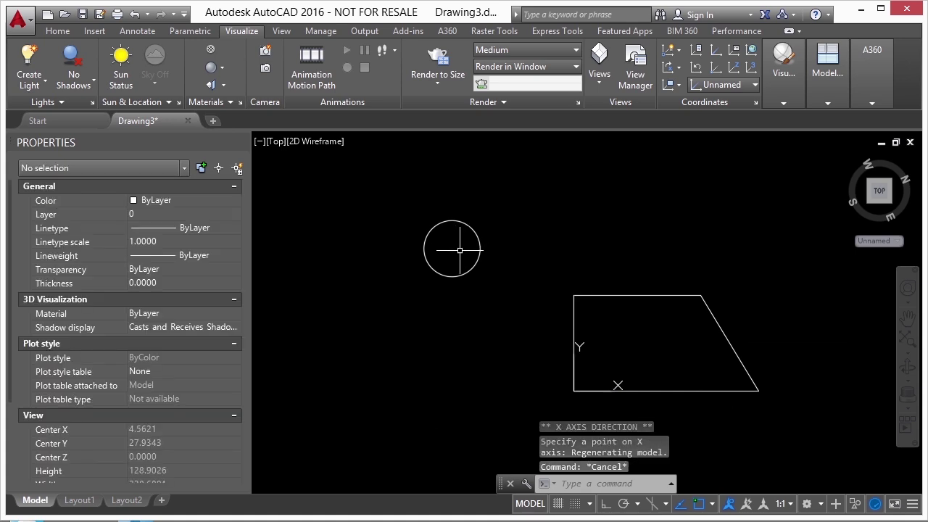
Draw a line from 0,0 of the aligned UCS to the circle's center.
type("l")
key("Return")
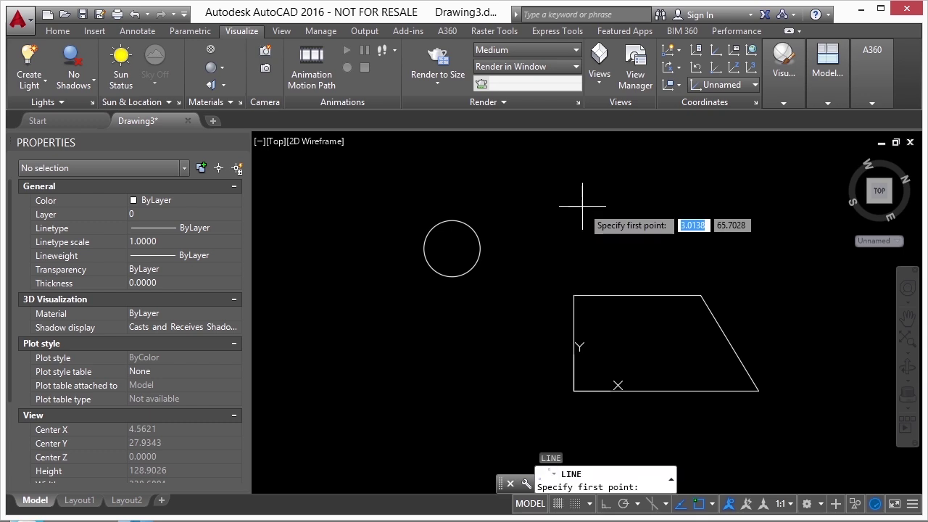
type("0,0")
key("Return")
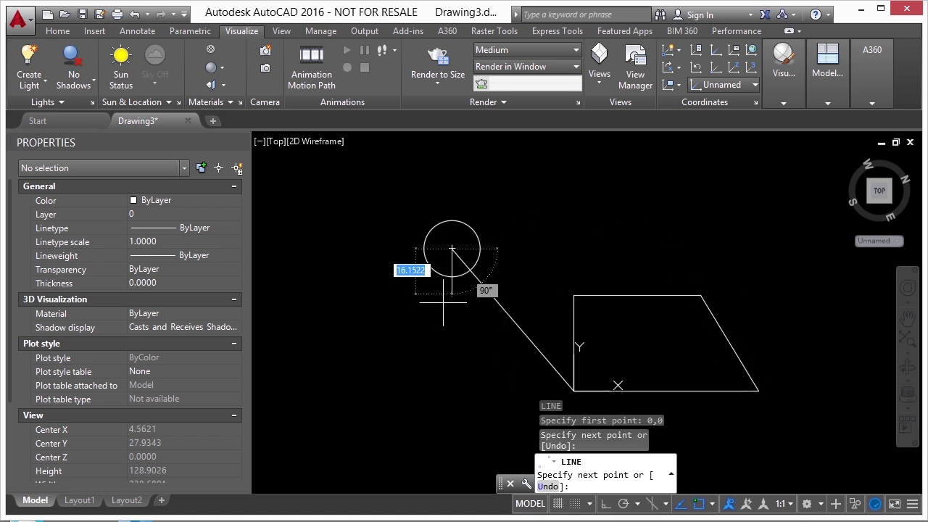
left_click(448, 256)
key("Return")
Examine the new line's start and end coordinates in the current UCS, leaving the line deselected.
left_click(453, 252)
mouse_move(452, 250)
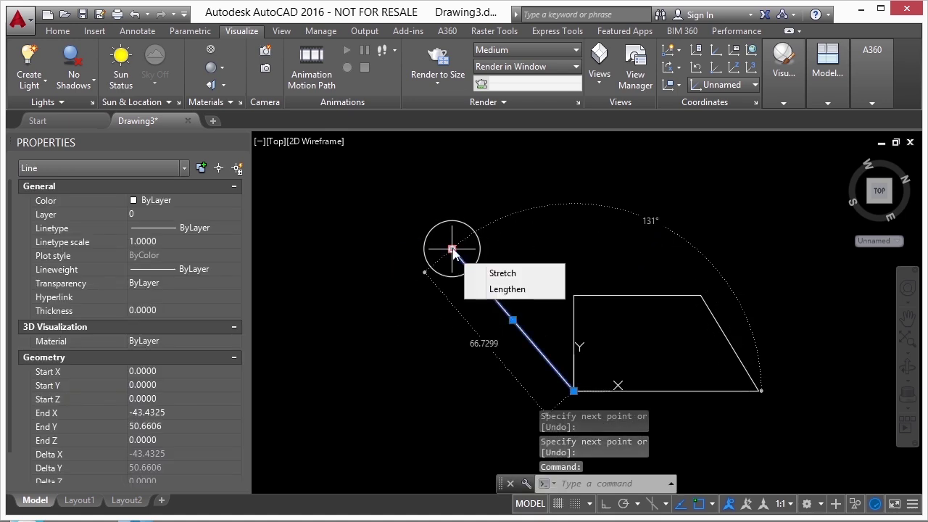
key("Escape")
key("Escape")
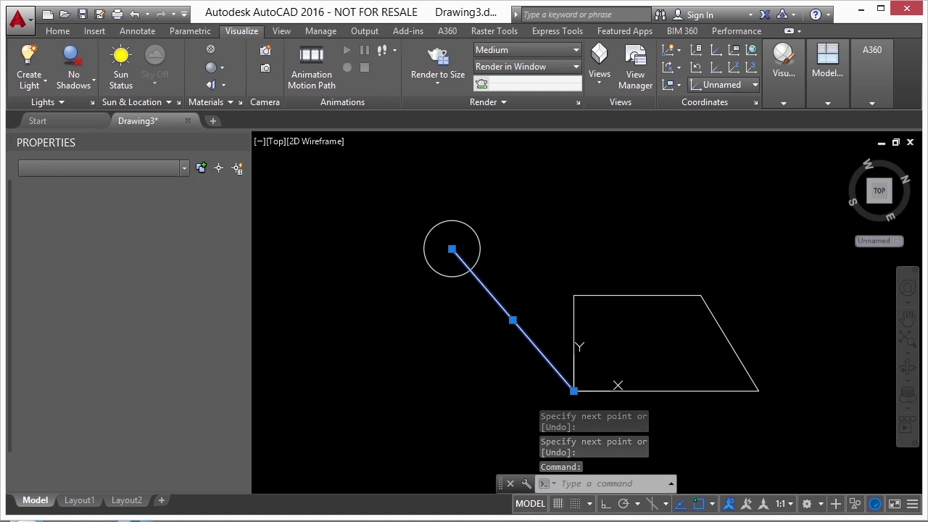
scroll(454, 344, "down", 2)
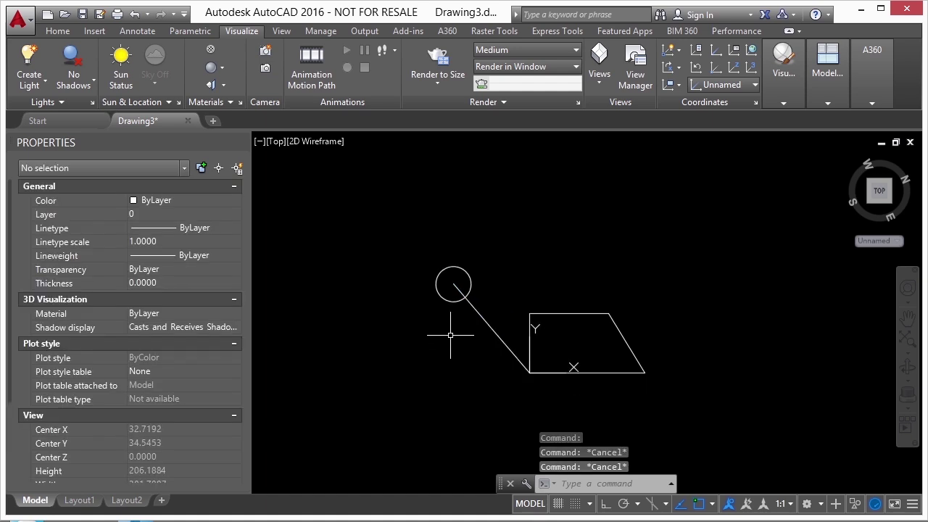
scroll(587, 365, "up", 3)
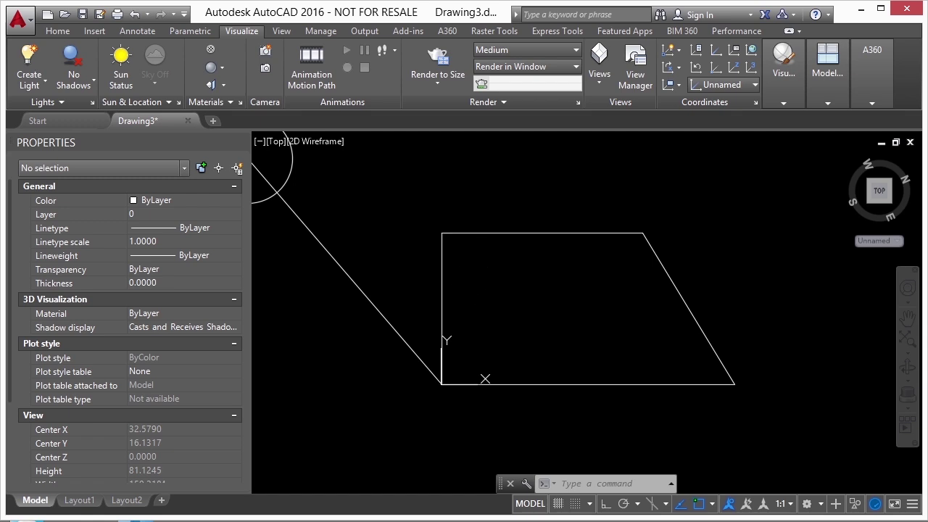
key("Escape")
key("Escape")
key("Escape")
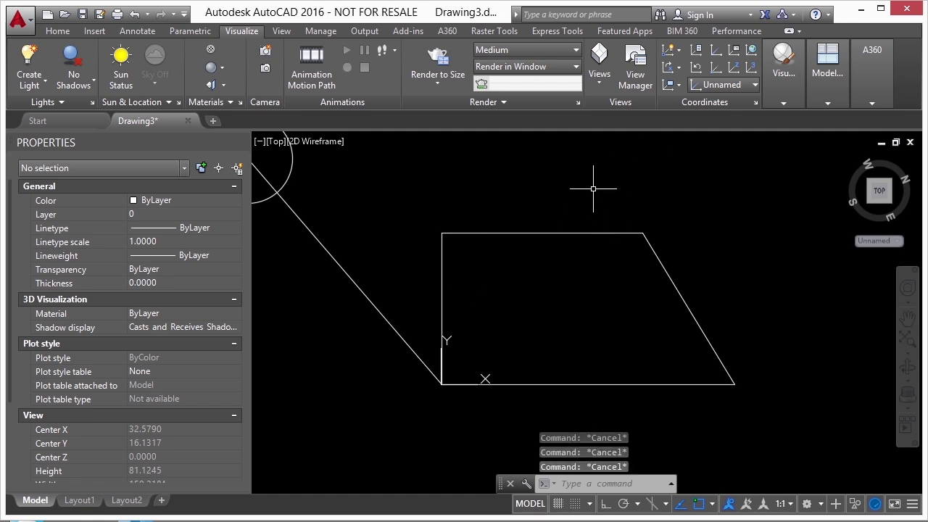
Use the UCS command's World option to return to the World coordinate system.
type("ucs")
key("Return")
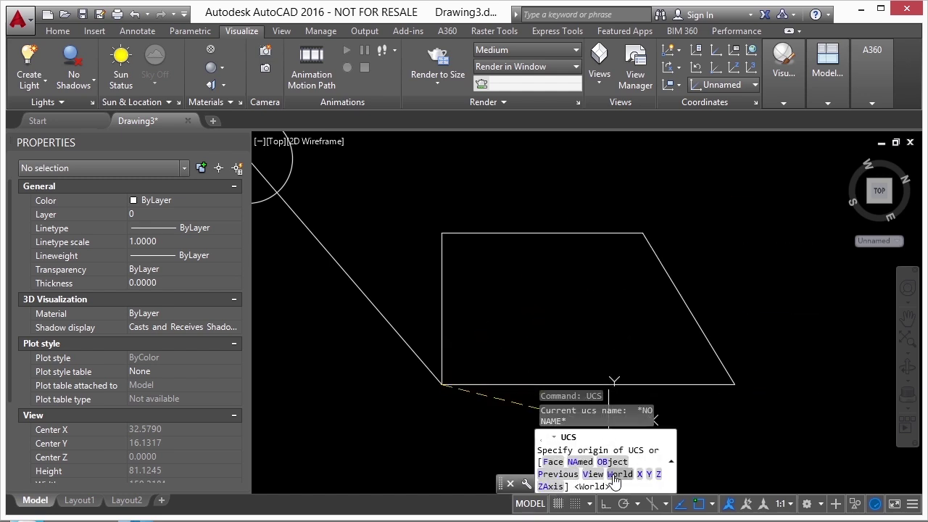
left_click(618, 474)
scroll(504, 310, "down", 2)
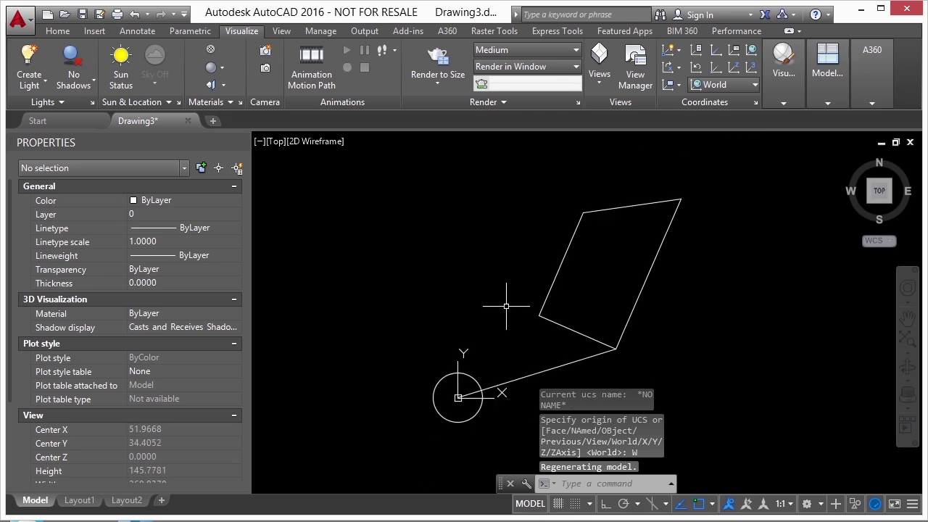
key("Escape")
key("Escape")
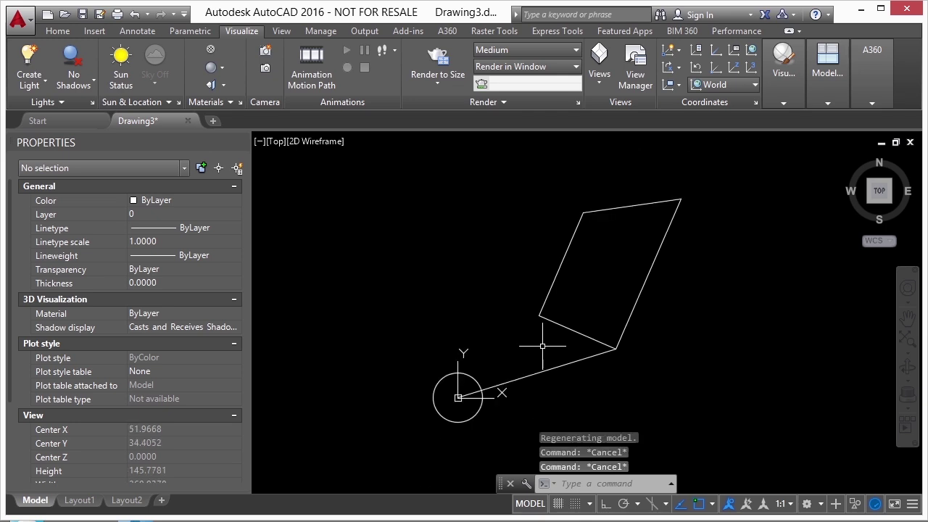
Move the UCS origin back to the line's end at the quadrilateral's corner and align the X axis along the long edge.
left_click(458, 397)
left_click(458, 397)
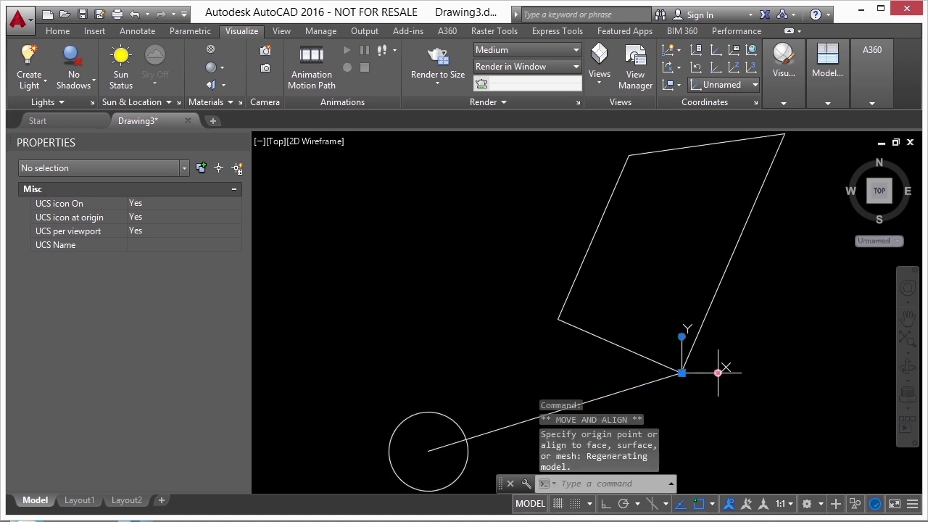
left_click(718, 373)
left_click(784, 134)
key("Escape")
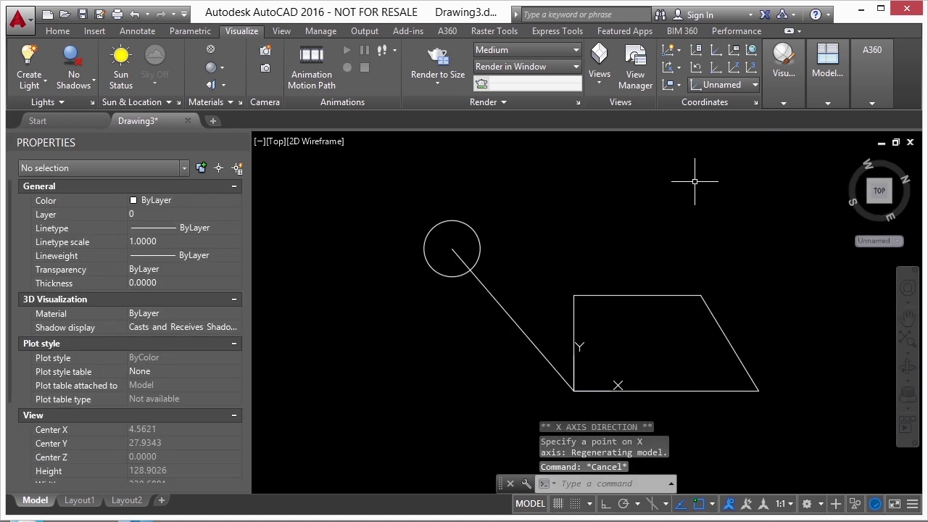
Rename the unnamed UCS as UCS-01 and set it current.
left_click(734, 51)
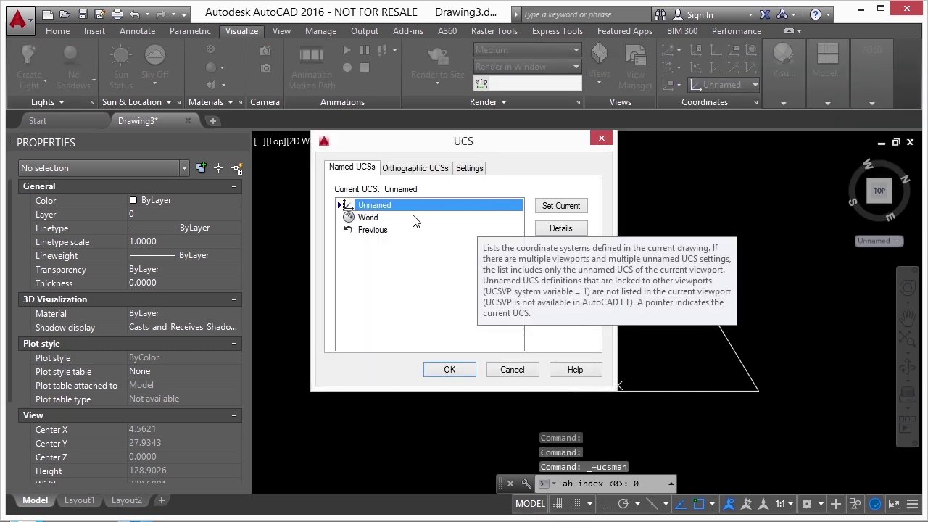
right_click(374, 205)
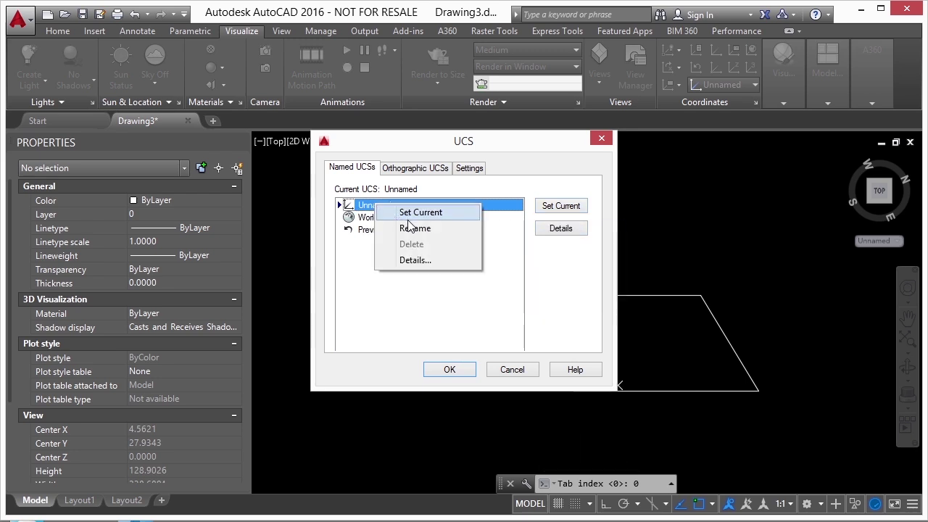
left_click(412, 228)
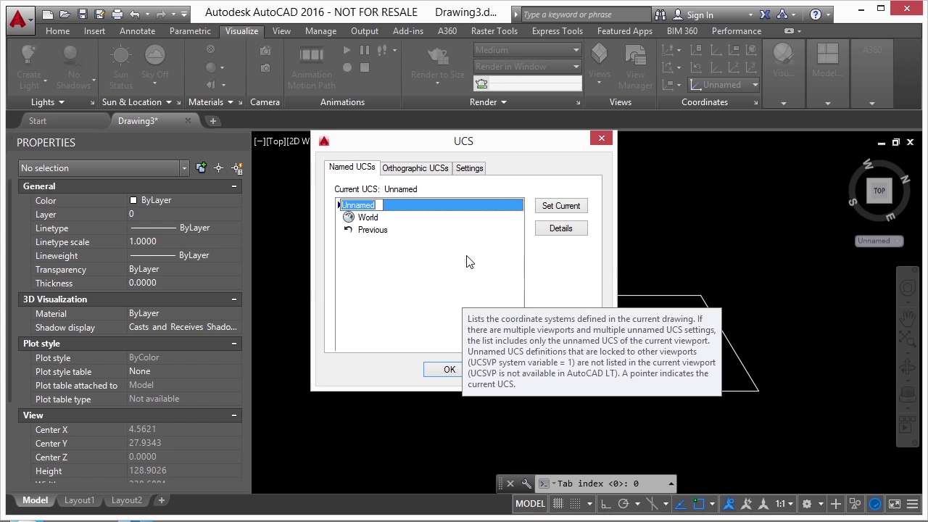
type("UCS-01")
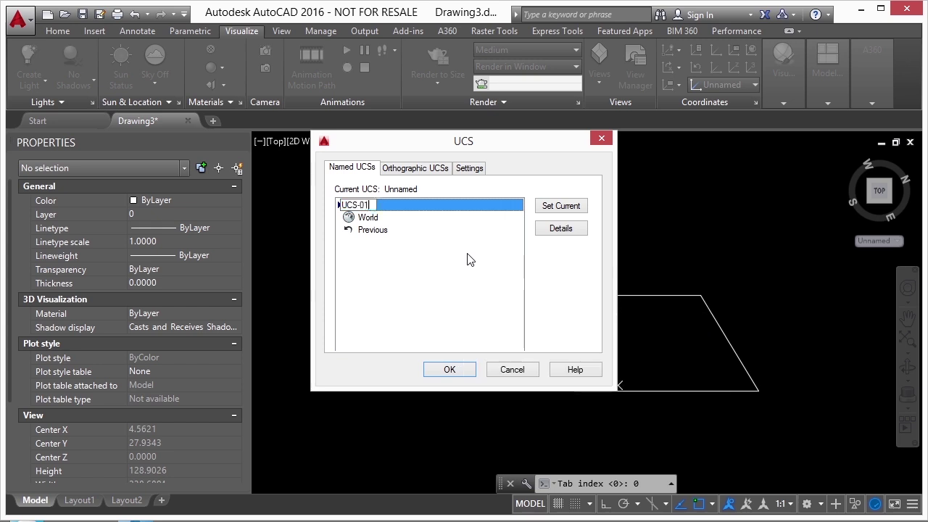
key("Return")
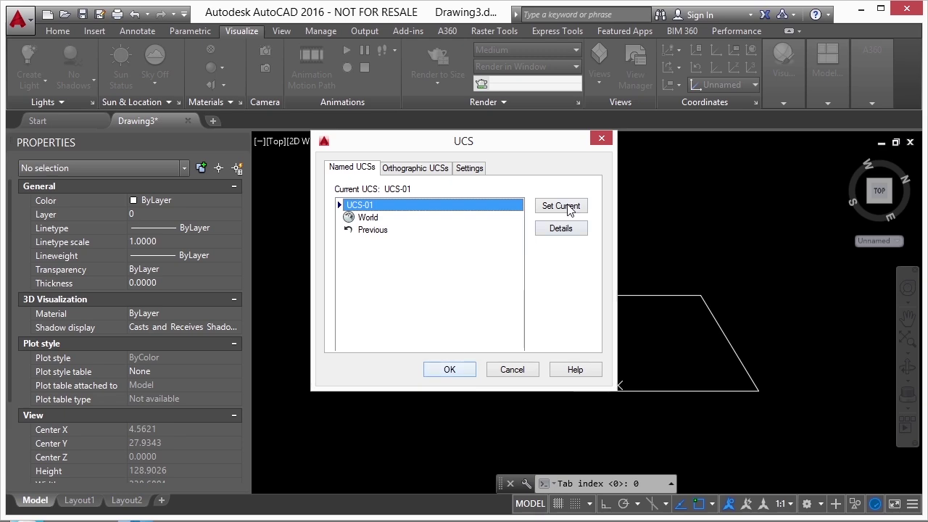
left_click(562, 206)
left_click(450, 366)
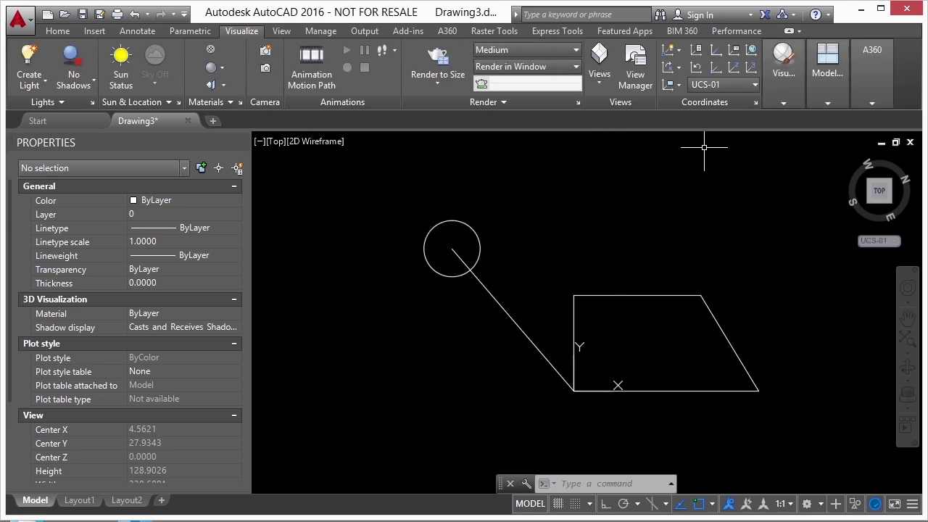
Switch the coordinate system to World and restore the named UCS-01.
left_click(732, 84)
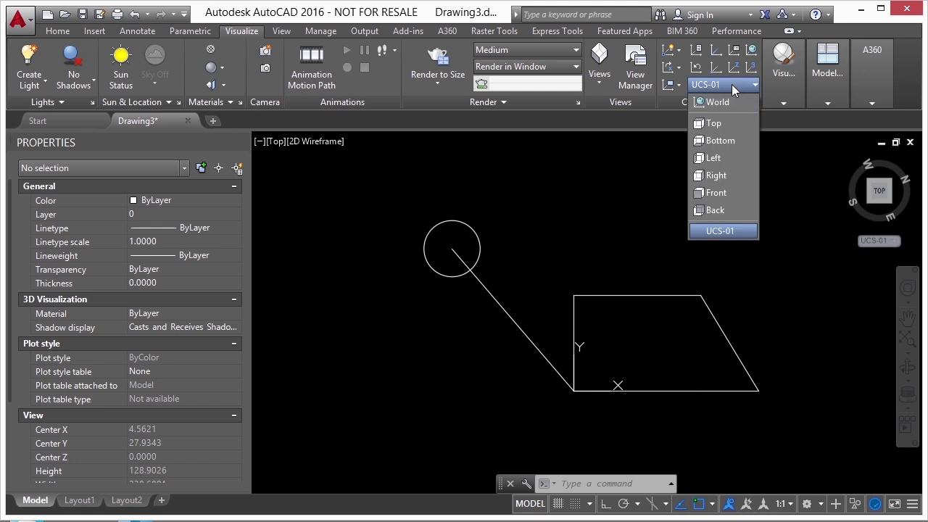
left_click(712, 107)
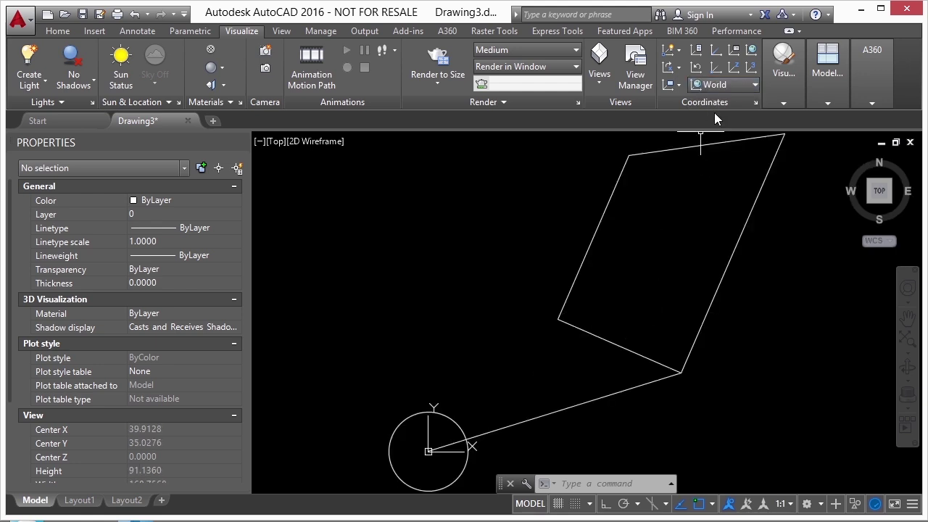
left_click(731, 84)
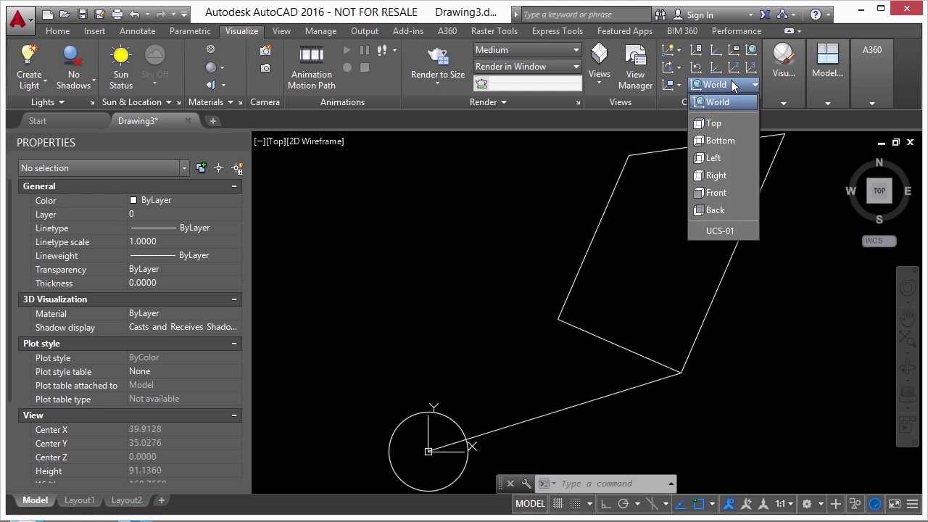
left_click(709, 232)
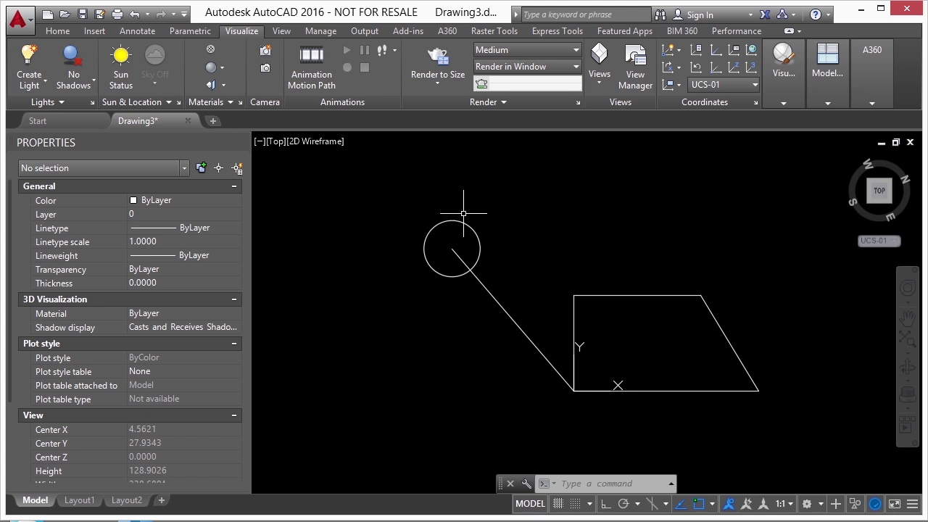
Dimension the quadrilateral's edge parallel to the X axis, placing the dimension line outside the shape above that edge.
left_click(137, 31)
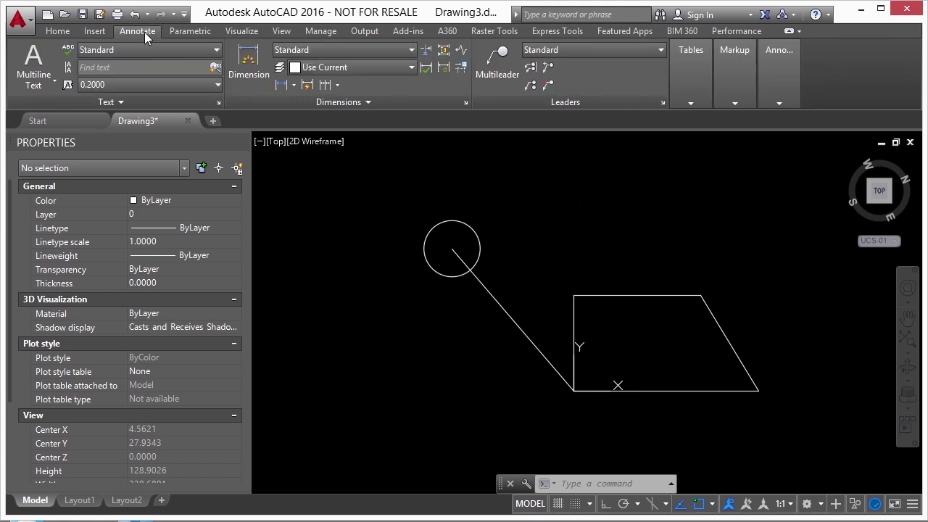
left_click(248, 64)
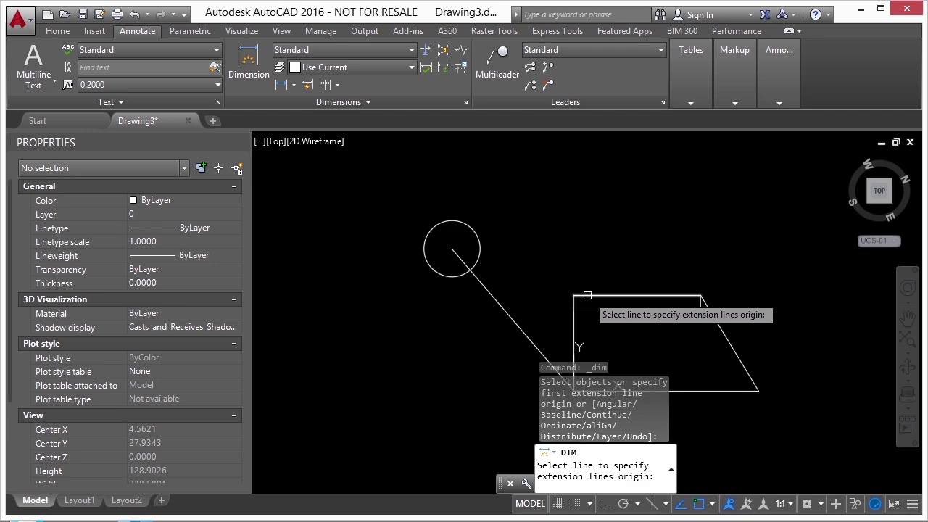
left_click(600, 296)
left_click(598, 248)
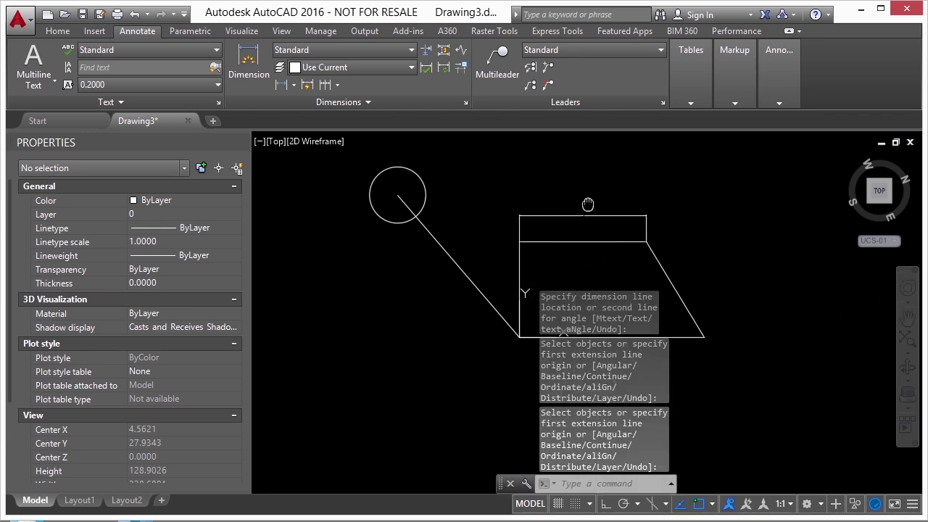
scroll(345, 340, "down", 2)
scroll(392, 362, "up", 4)
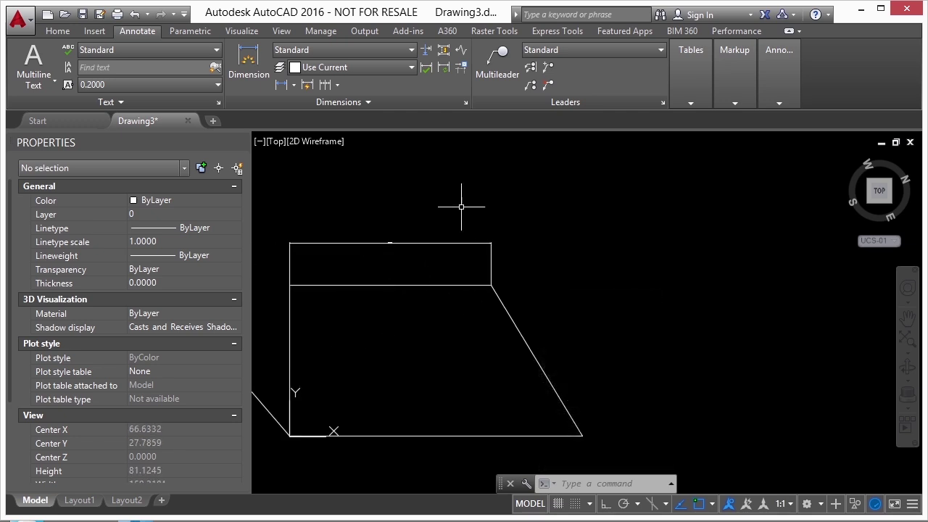
Move the UCS origin to the corner where the dimensioned edge meets the slanted edge and align the X axis with the slanted edge.
scroll(526, 193, "down", 2)
left_click(379, 323)
left_click(378, 343)
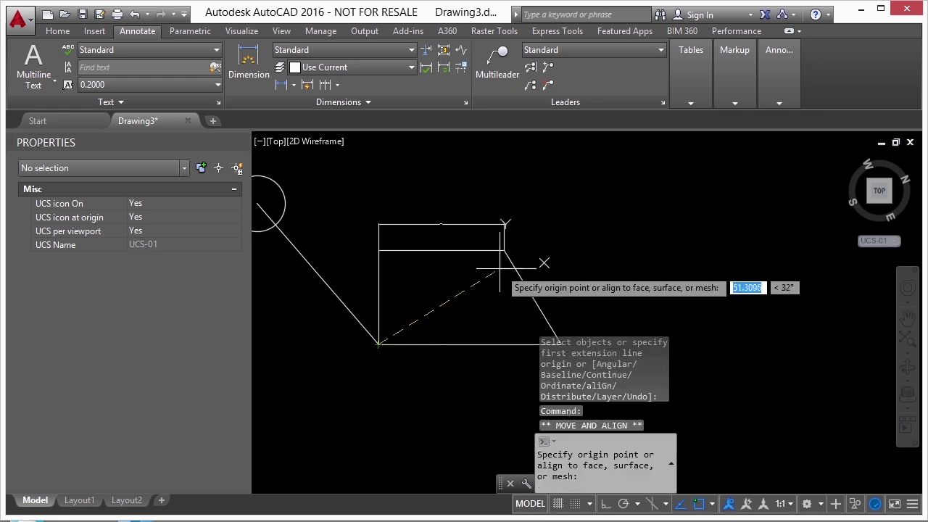
left_click(504, 250)
left_click(736, 295)
left_click(759, 391)
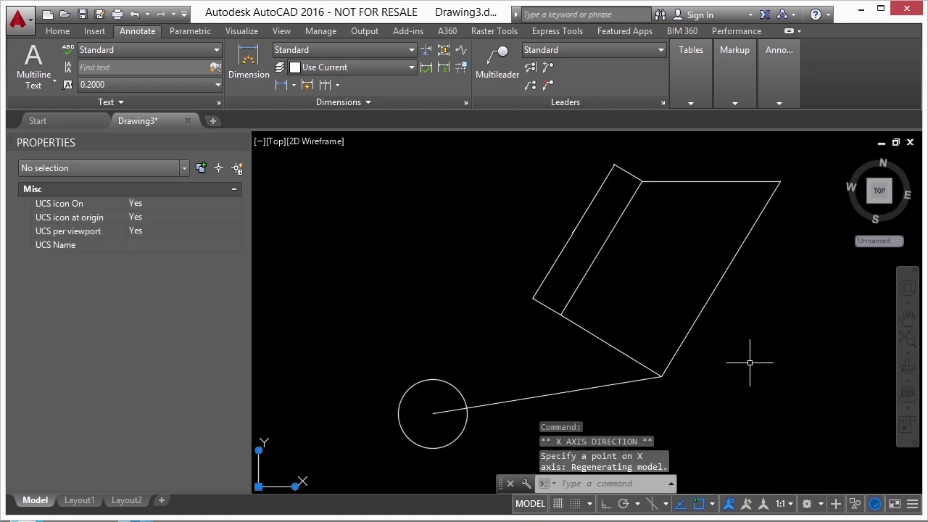
Dimension the quadrilateral's upper edge from its midpoint to the far corner, placing the dimension line outside the shape above the edge.
left_click(249, 61)
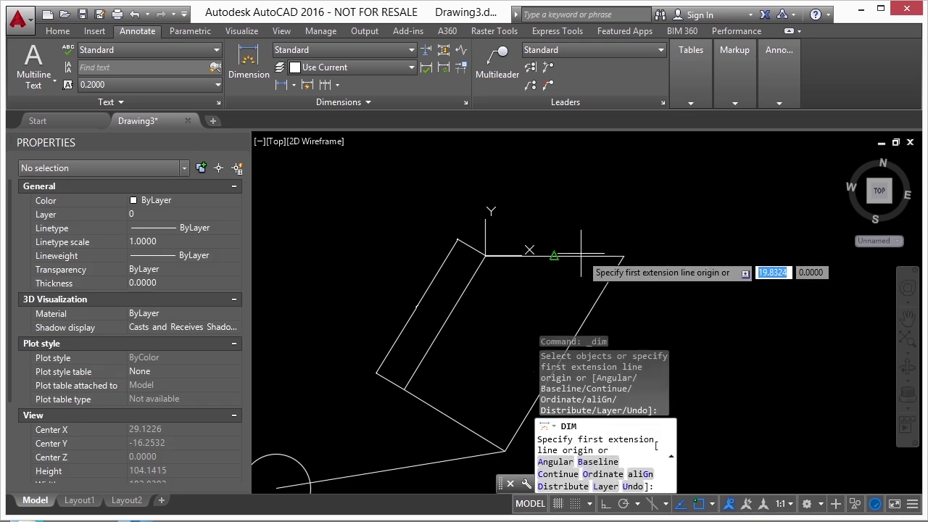
left_click(500, 263)
key("Escape")
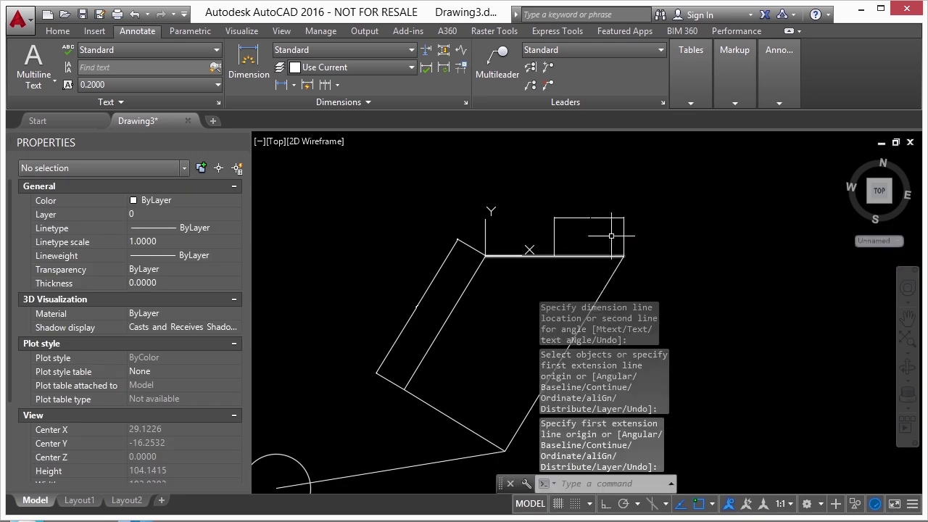
Switch the coordinate system to World and inspect the new dimension's text and its alignment with the quadrilateral's upper edge.
left_click(241, 31)
left_click(729, 86)
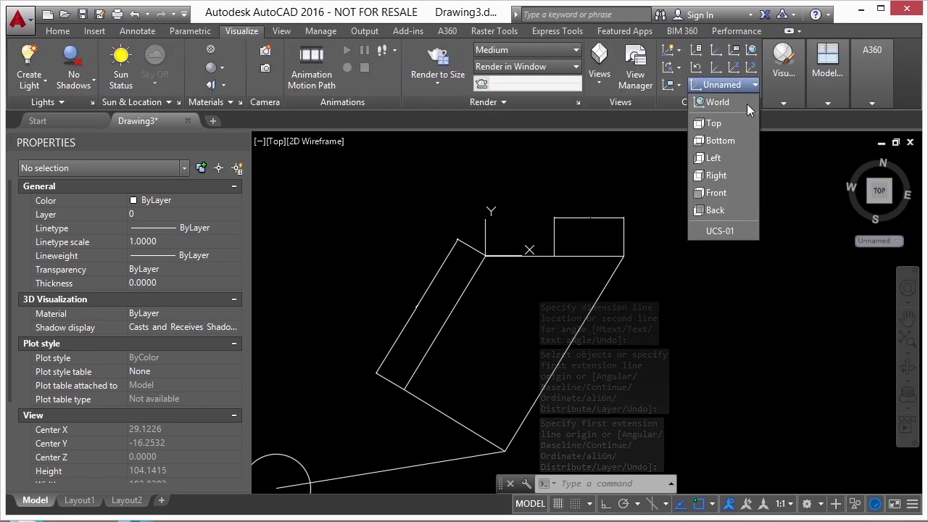
left_click(716, 100)
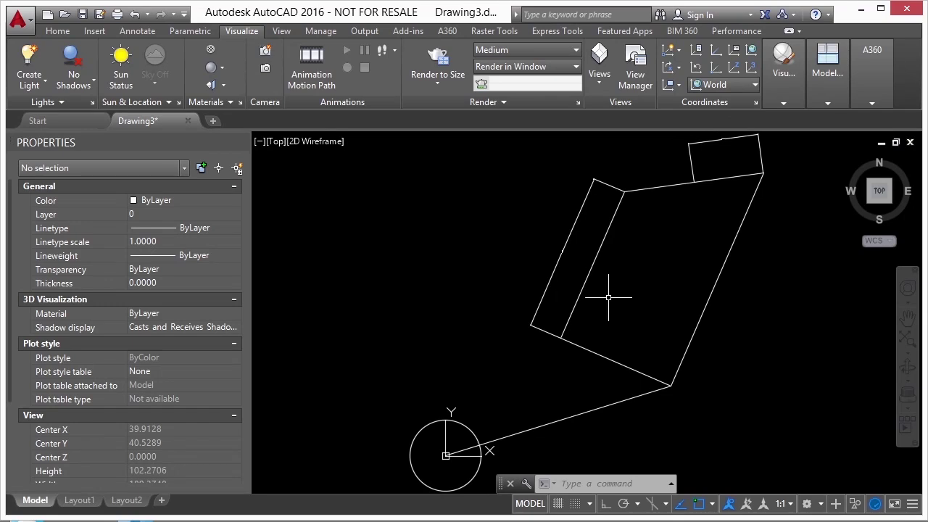
middle_click_drag(754, 235, 628, 277)
mouse_move(602, 196)
middle_mouse_down()
mouse_move(599, 186)
mouse_move(556, 294)
mouse_move(336, 309)
mouse_move(433, 282)
middle_mouse_up()
scroll(439, 259, "up", 5)
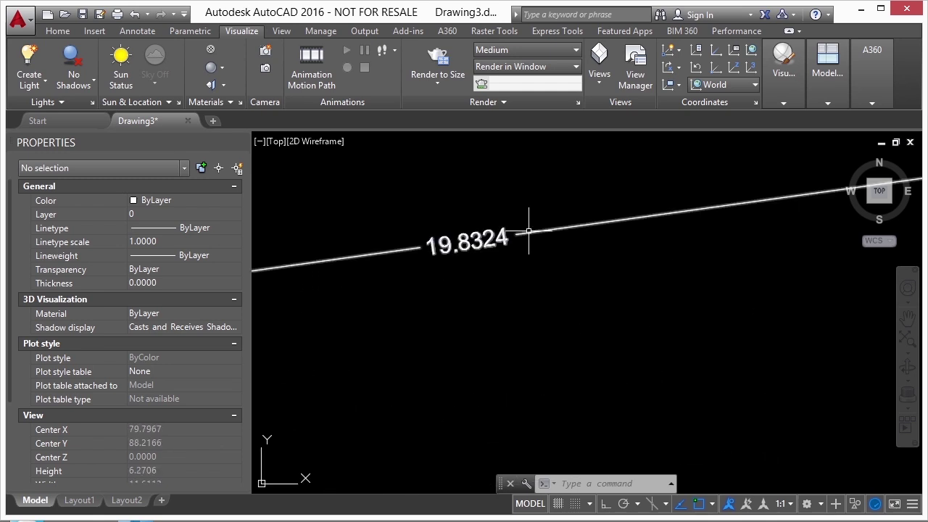
scroll(522, 232, "down", 2)
scroll(537, 254, "down", 3)
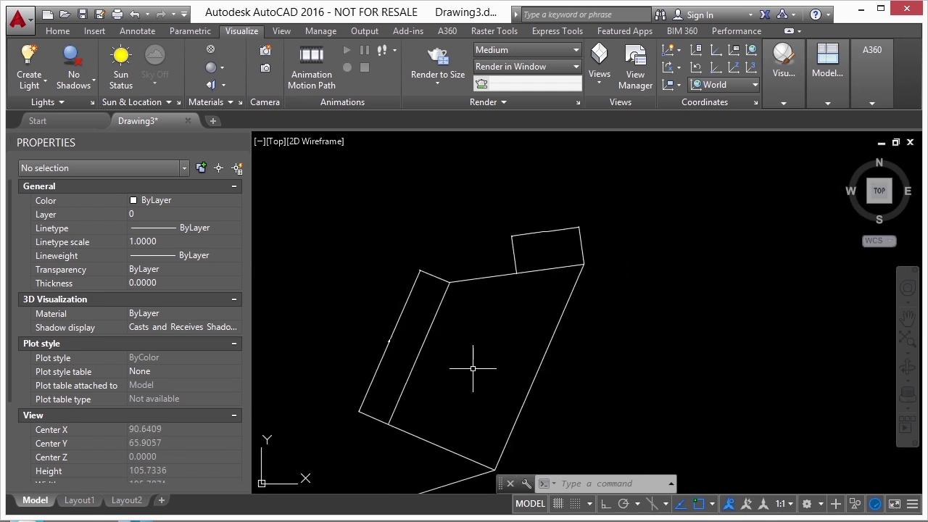
scroll(472, 367, "down", 1)
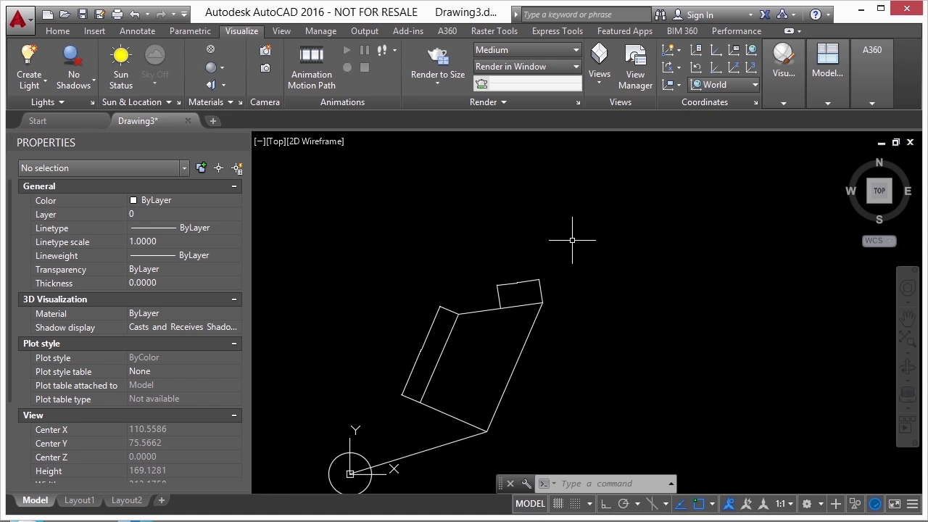